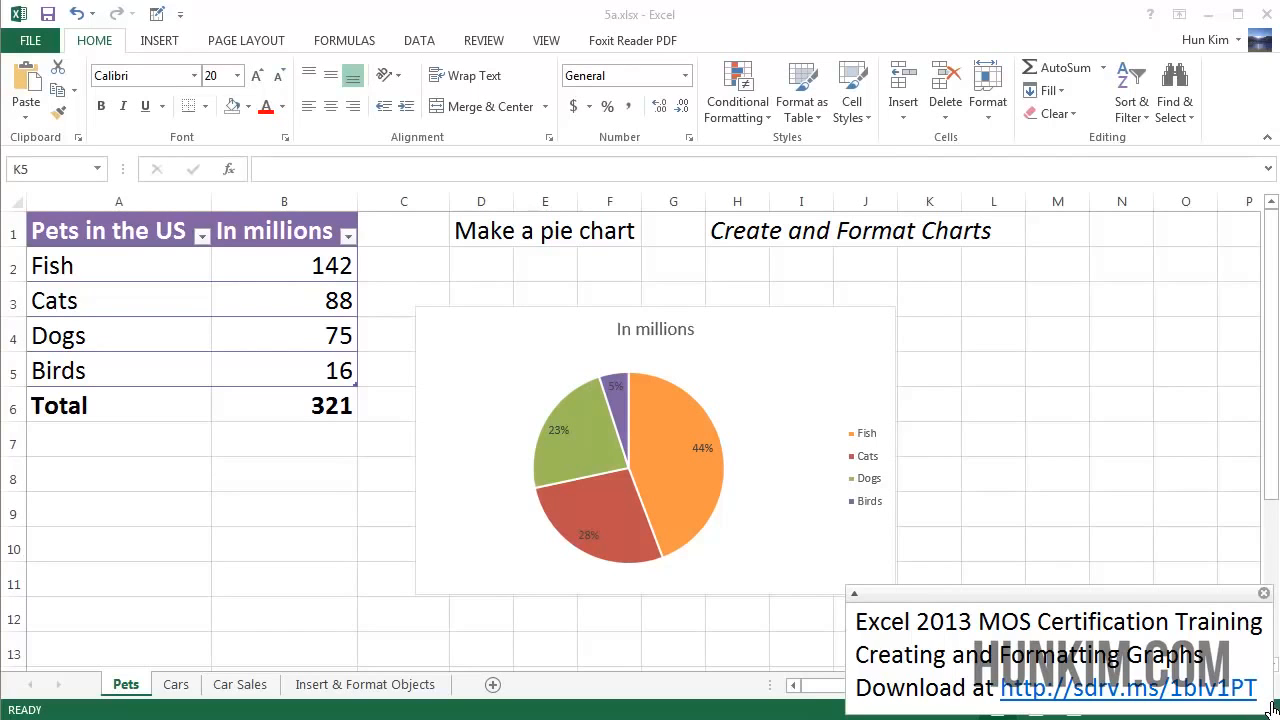
# Switch to the Cars sheet and review the car names and costs in the table.
pyautogui.click(177, 688)
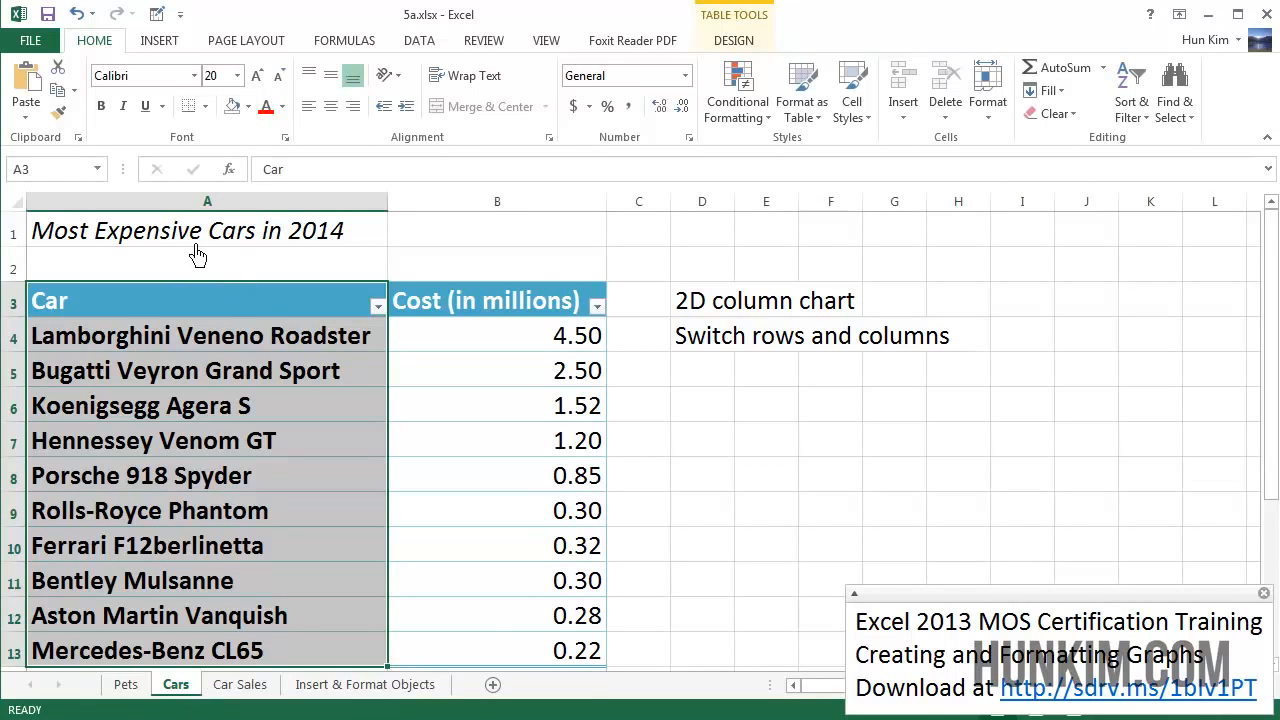
pyautogui.click(182, 366)
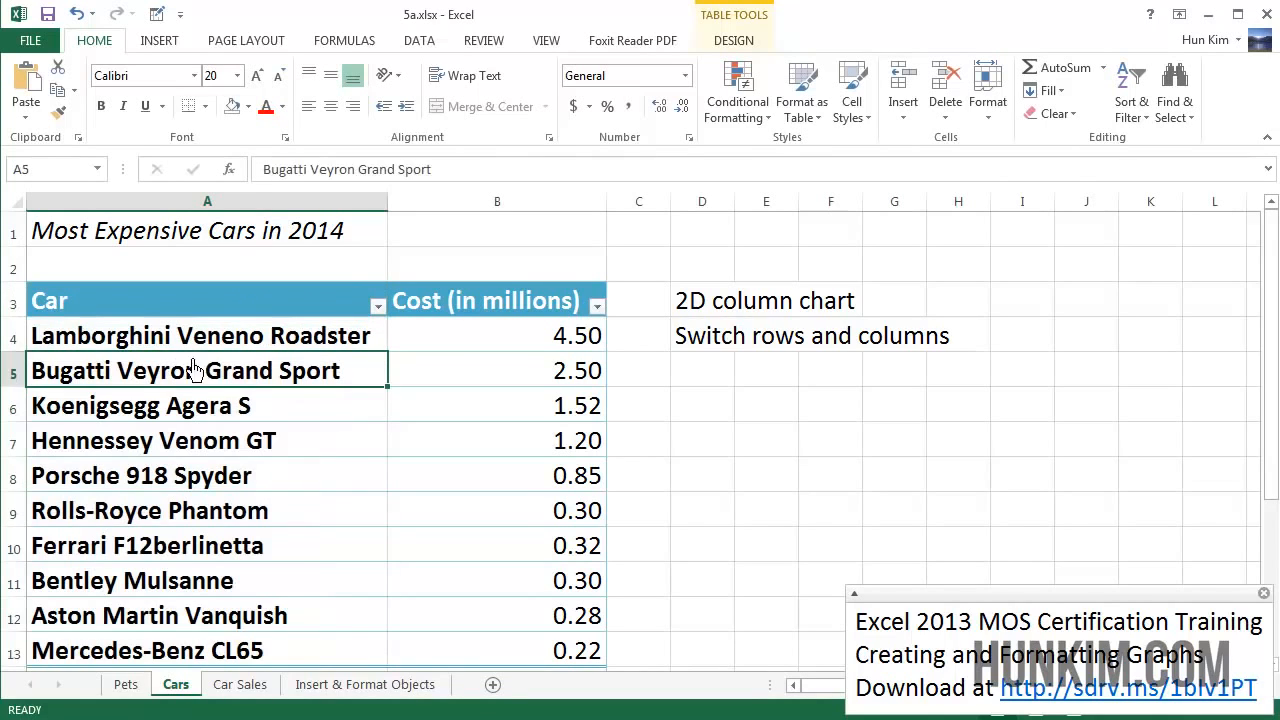
pyautogui.click(170, 343)
pyautogui.click(171, 371)
pyautogui.click(537, 343)
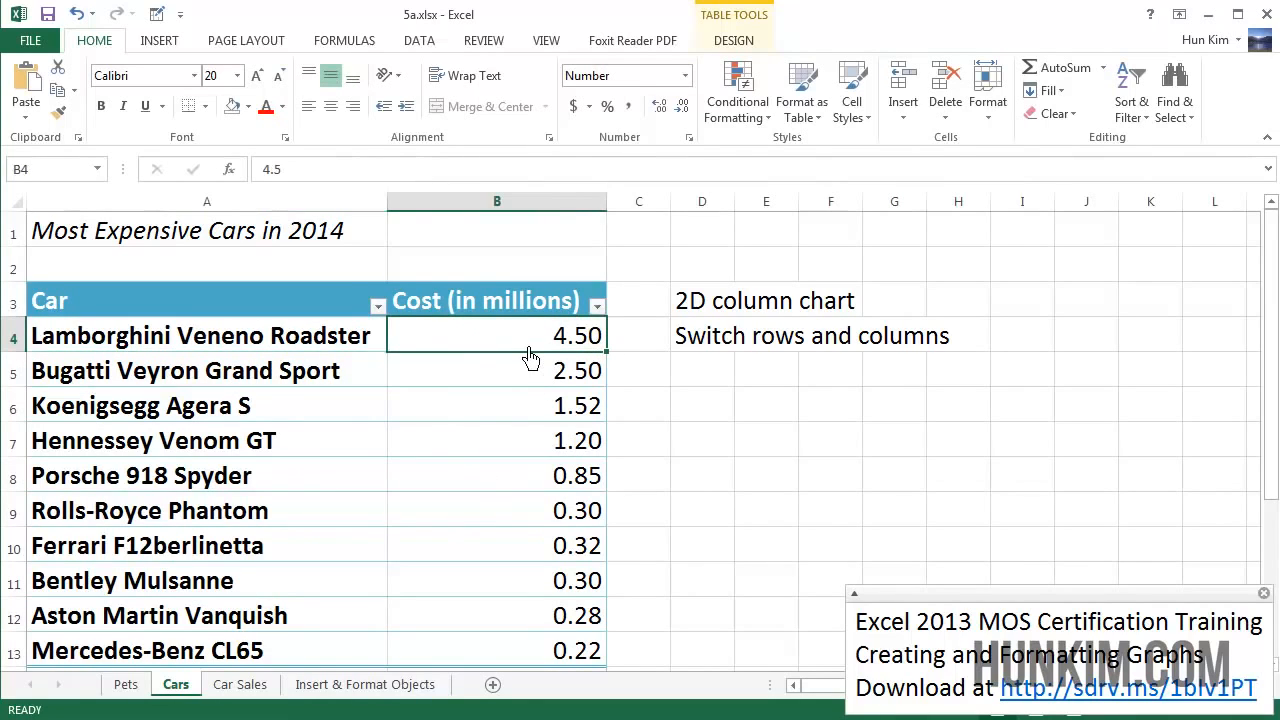
pyautogui.click(529, 377)
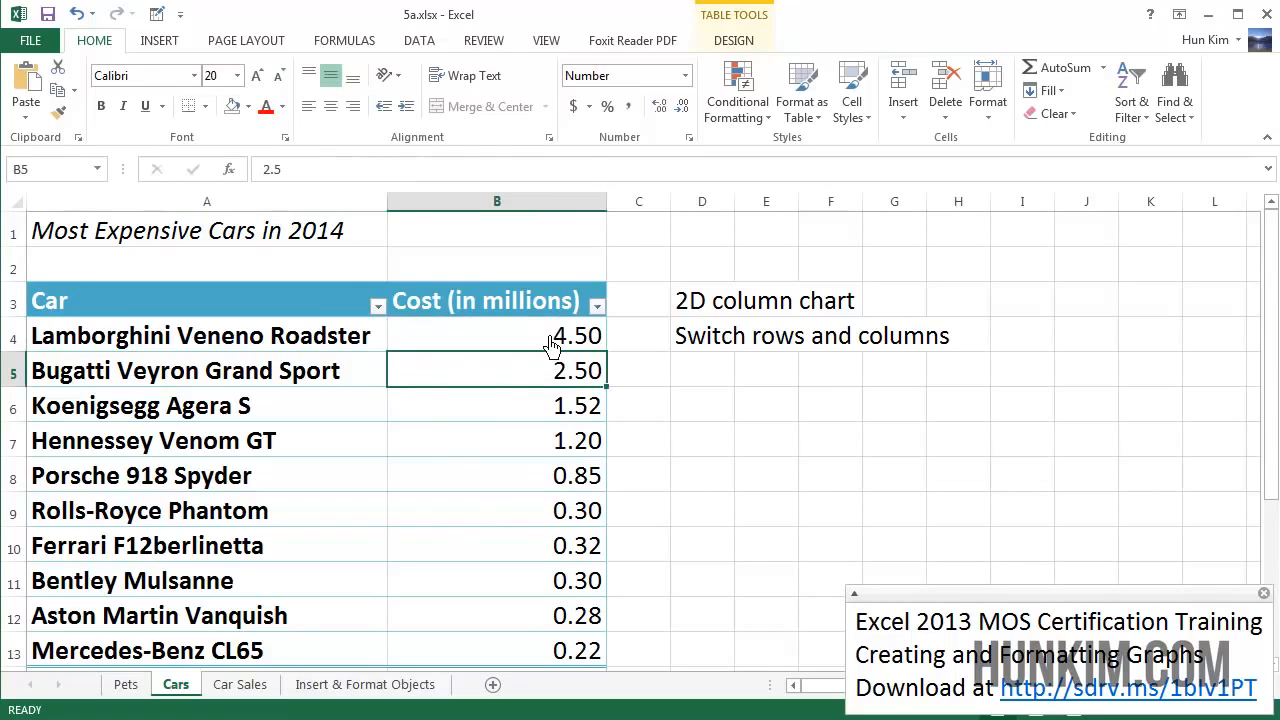
pyautogui.click(557, 340)
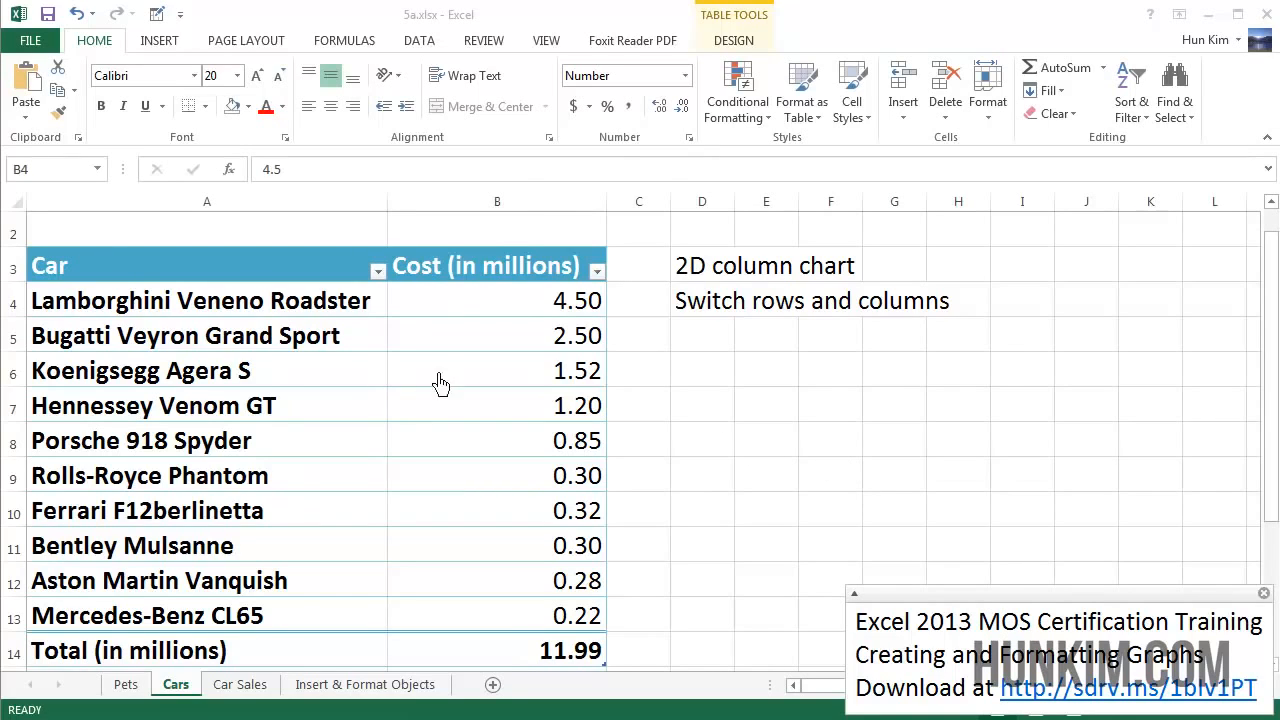
pyautogui.click(801, 369)
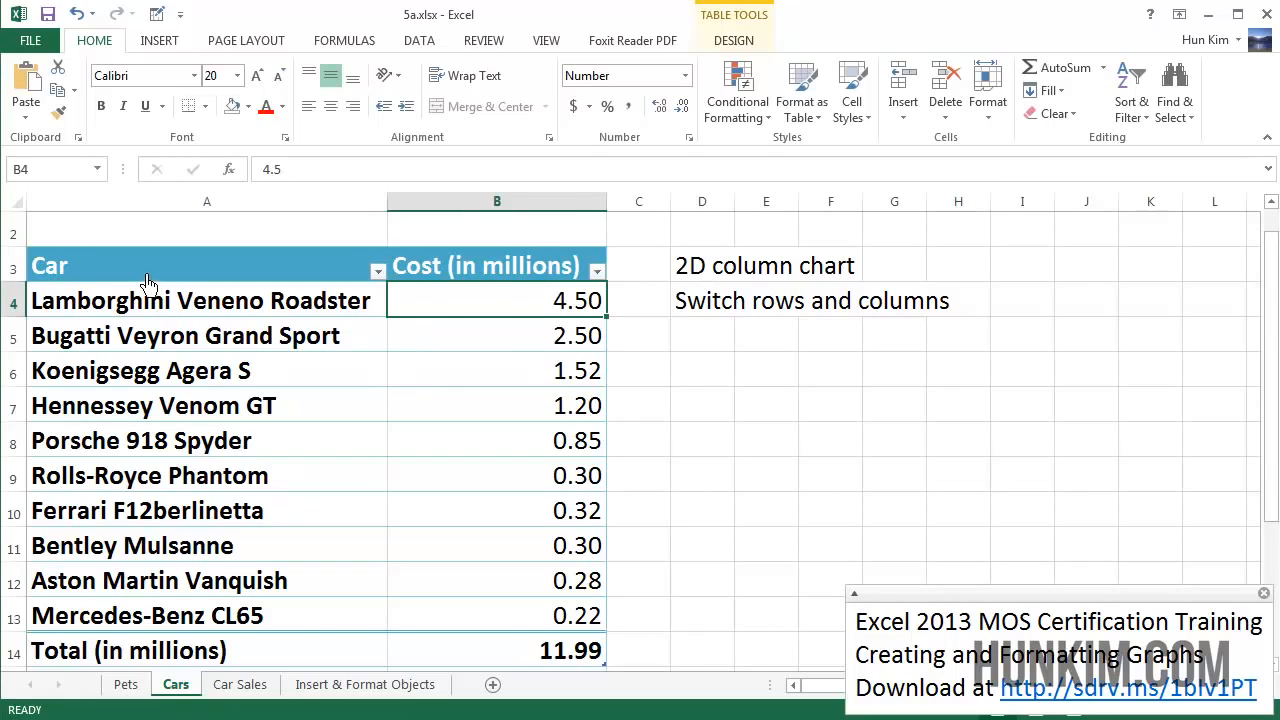
# Select the car names and costs with their headers, excluding the total row (A3:B13), and check the recommended charts without inserting one.
pyautogui.moveTo(147, 283); pyautogui.dragTo(571, 612)
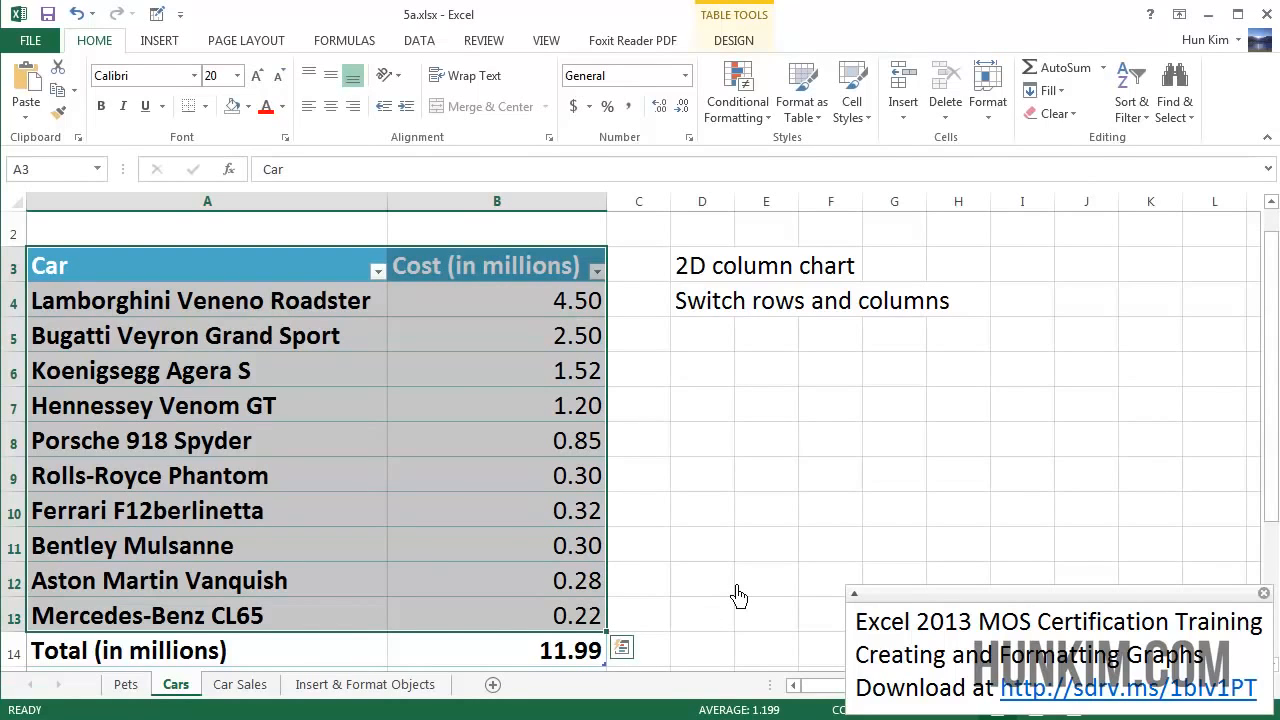
pyautogui.press('F11')
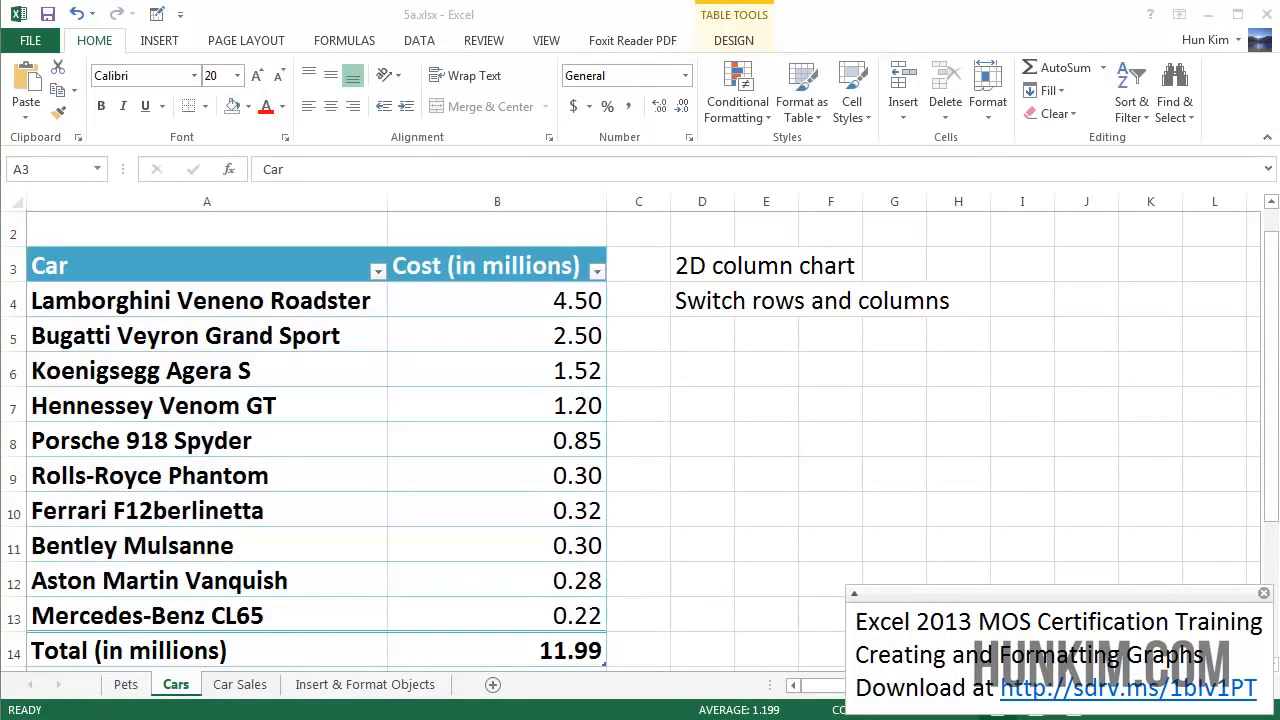
pyautogui.click(326, 320)
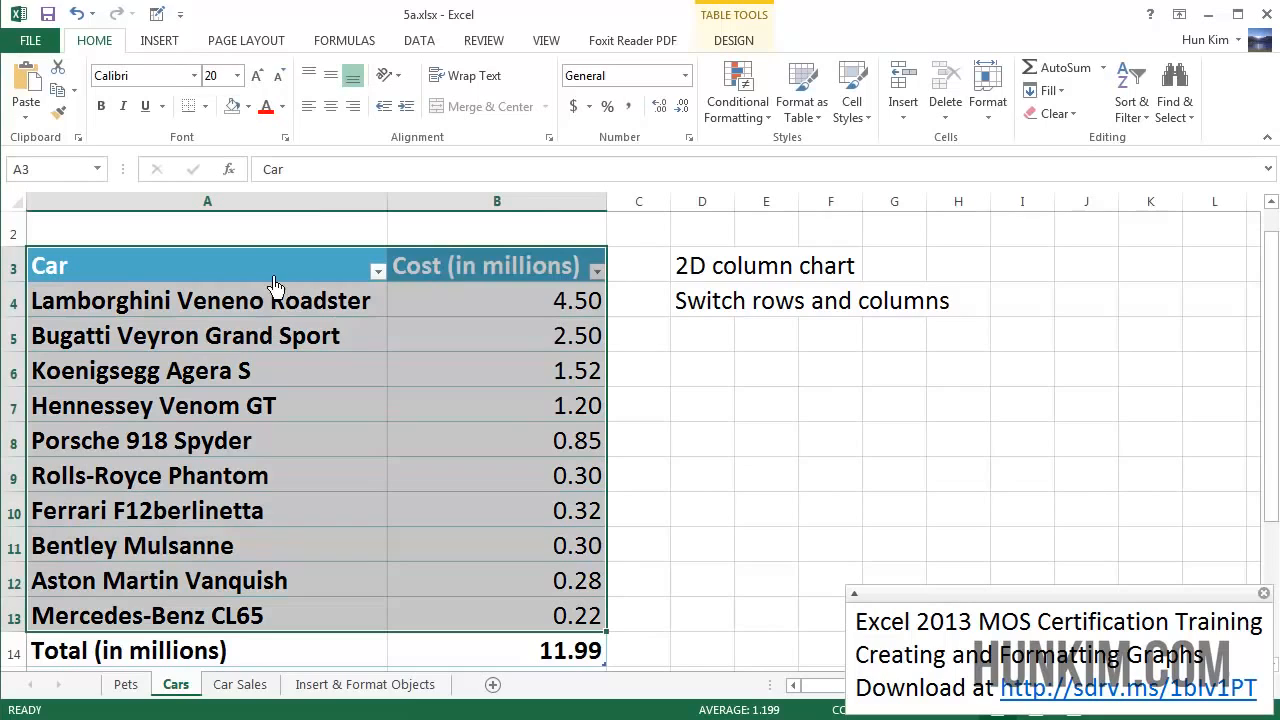
pyautogui.click(170, 47)
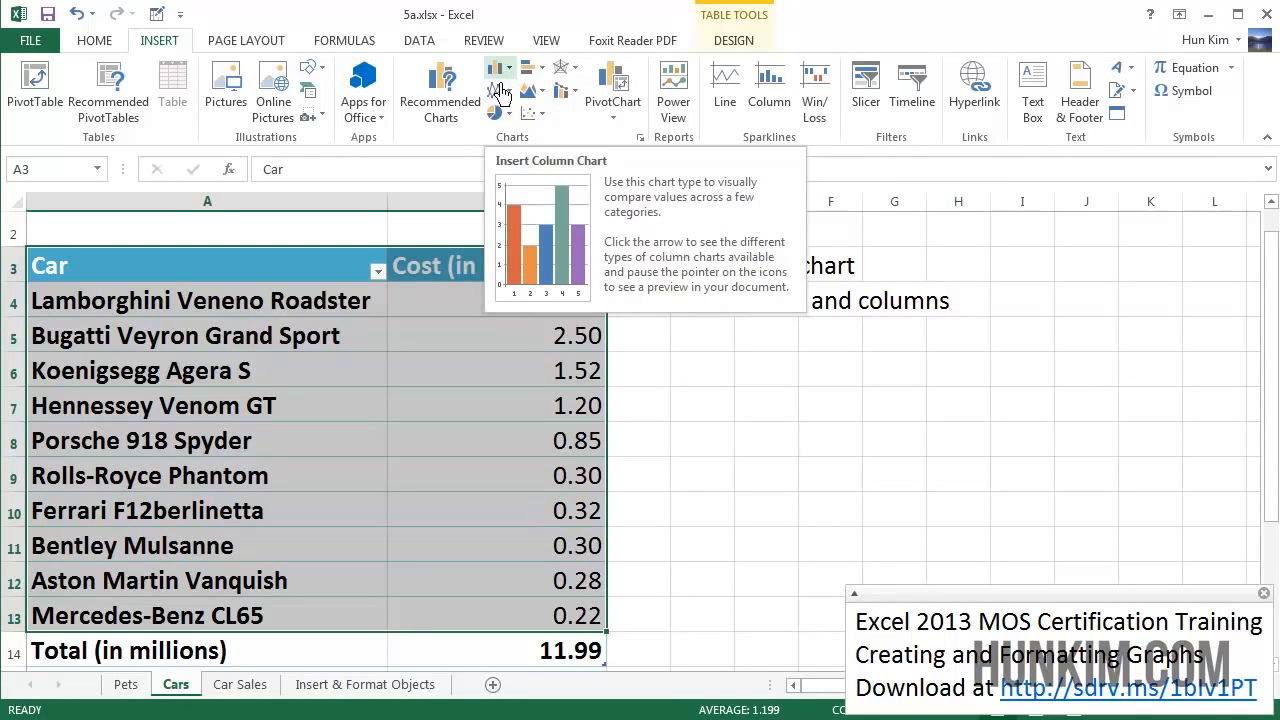
pyautogui.click(449, 101)
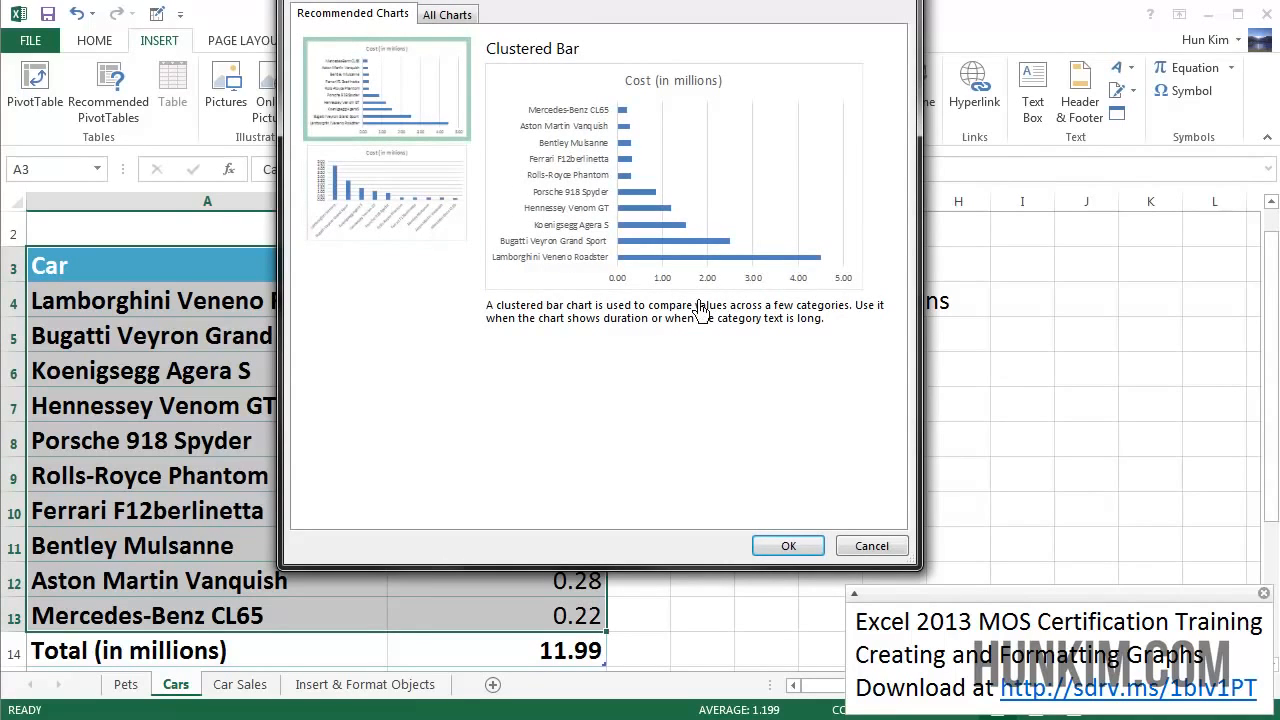
pyautogui.click(876, 548)
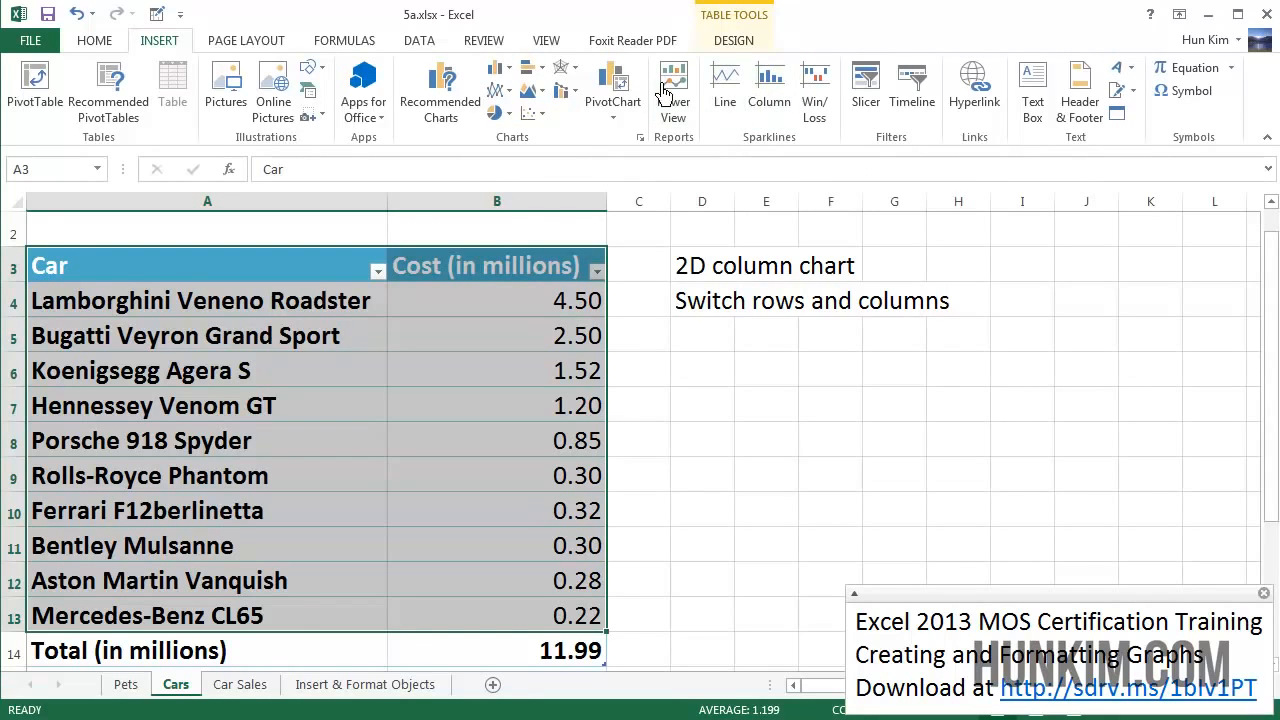
# Insert a 2-D clustered column chart of the car costs and place it beside the table, below the notes.
pyautogui.click(497, 68)
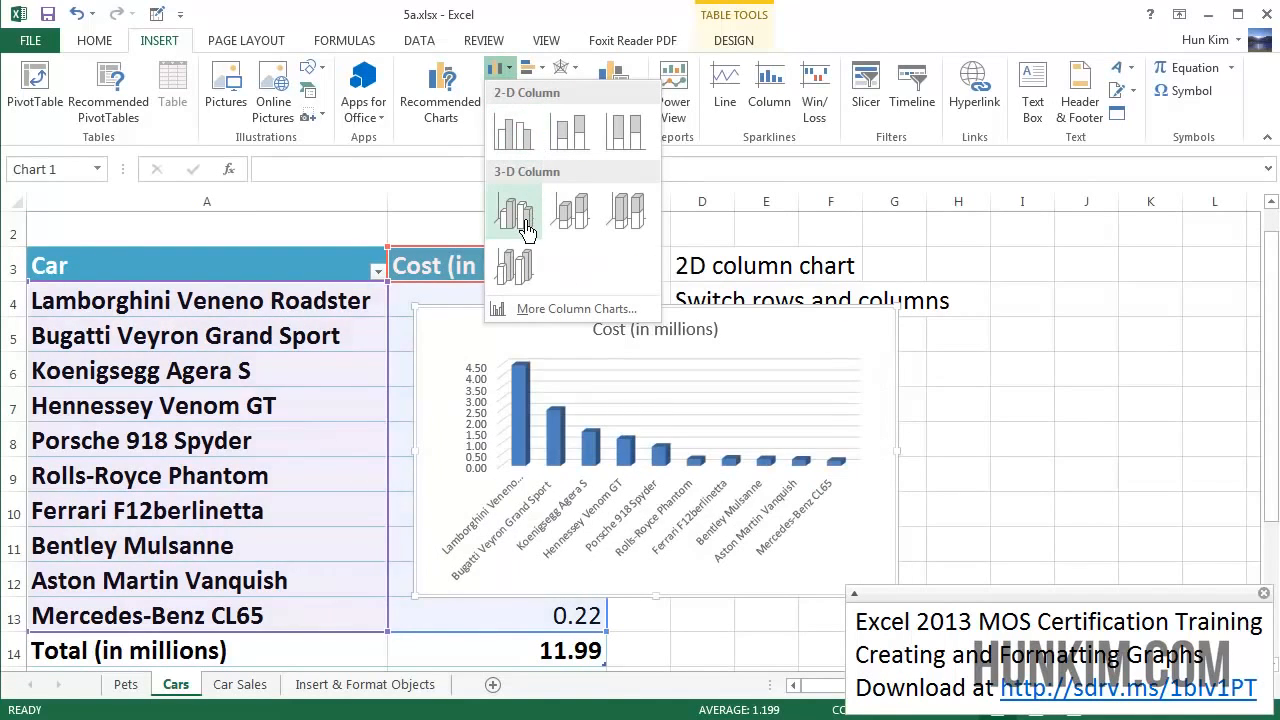
pyautogui.click(515, 136)
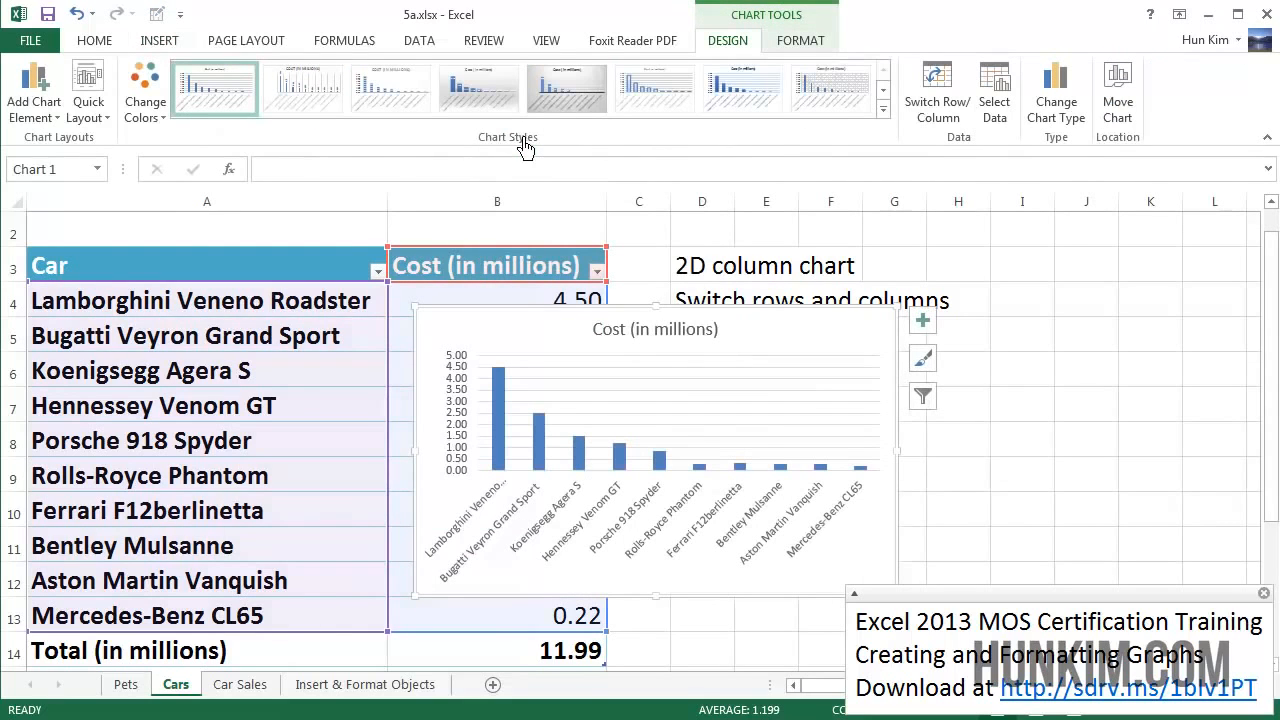
pyautogui.moveTo(580, 329)
pyautogui.mouseDown()
pyautogui.moveTo(800, 440)
pyautogui.moveTo(774, 371)
pyautogui.mouseUp()
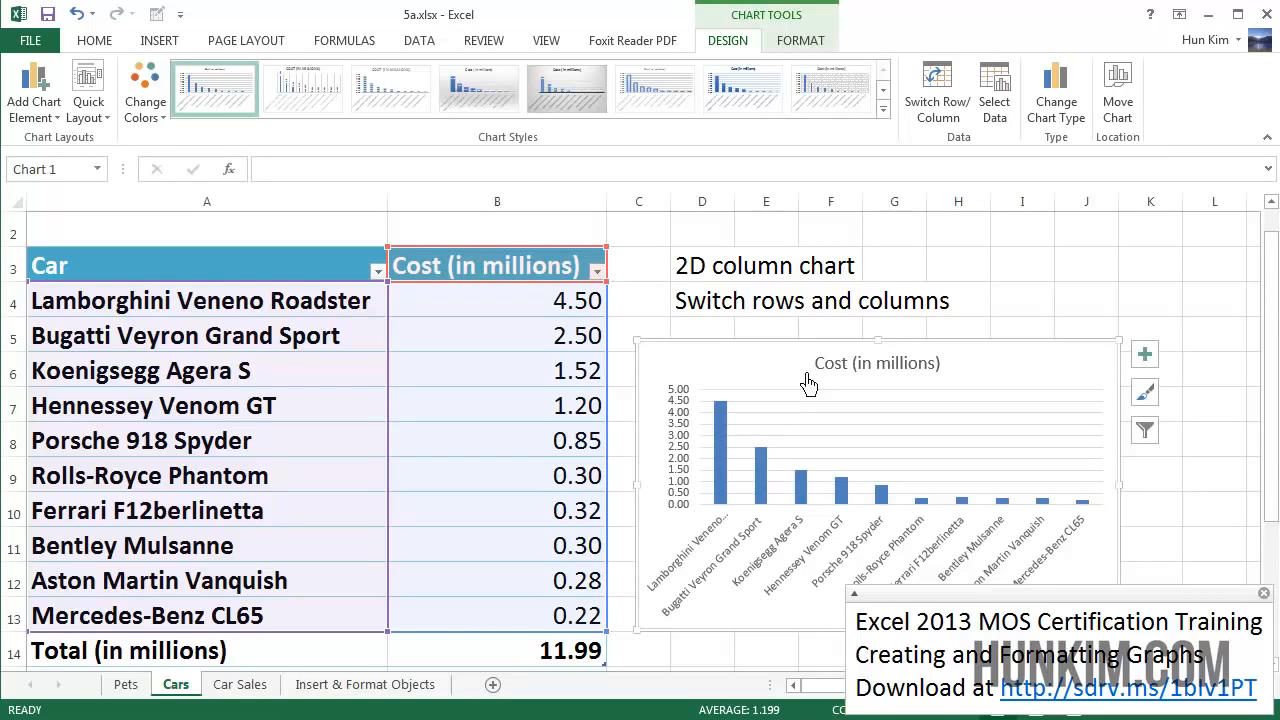
pyautogui.moveTo(774, 363); pyautogui.dragTo(759, 348)
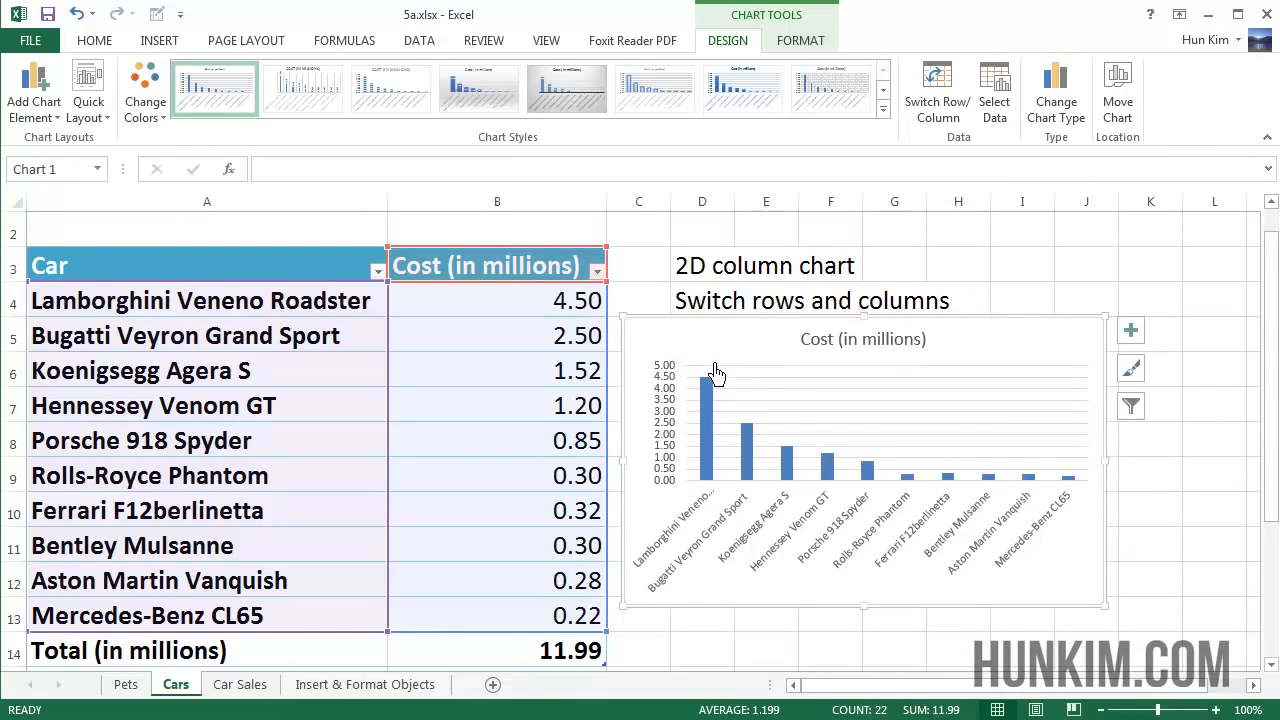
pyautogui.moveTo(688, 354); pyautogui.dragTo(706, 372)
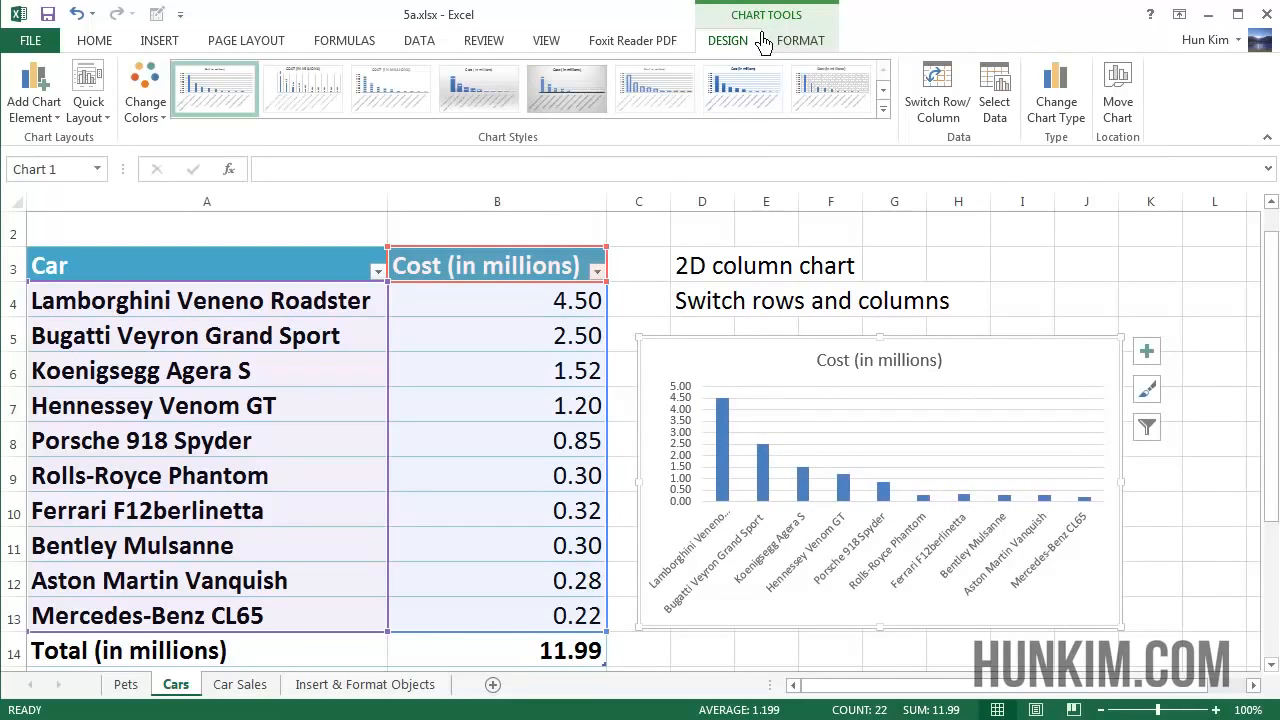
# Swap the column chart's rows and columns back and forth to compare both layouts, ending with the cars along the horizontal axis.
pyautogui.click(957, 108)
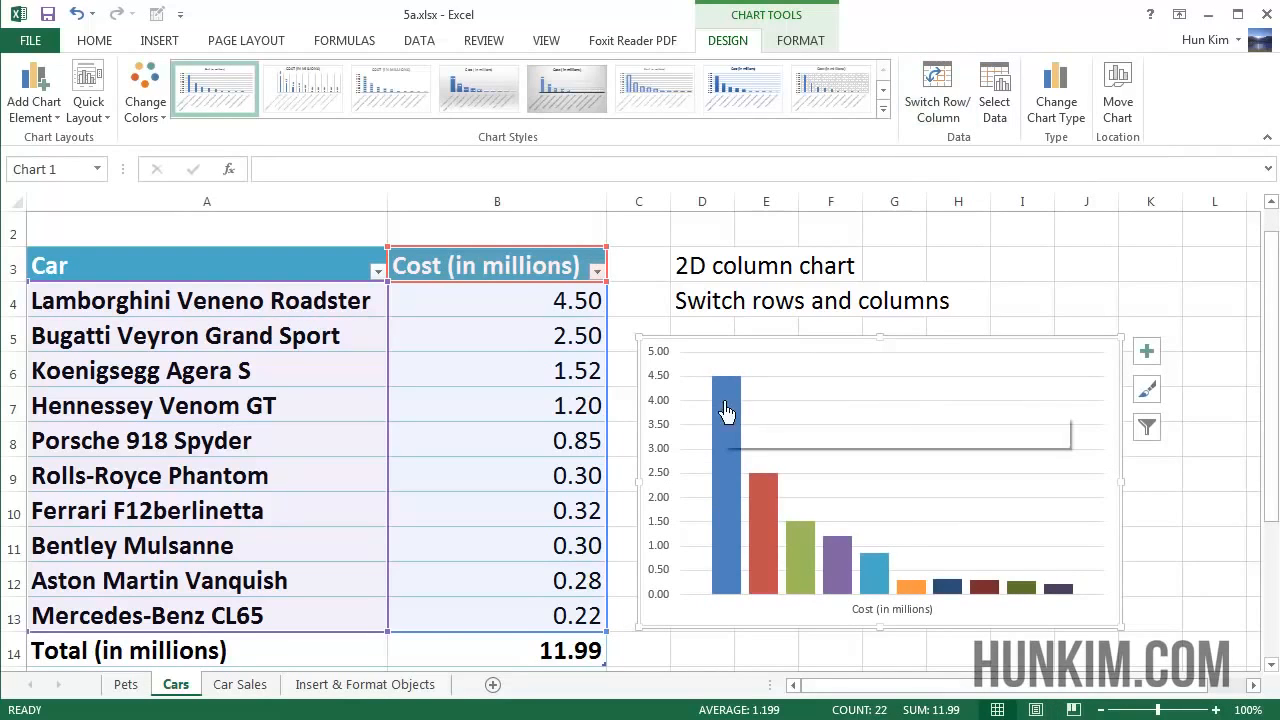
pyautogui.moveTo(738, 408)
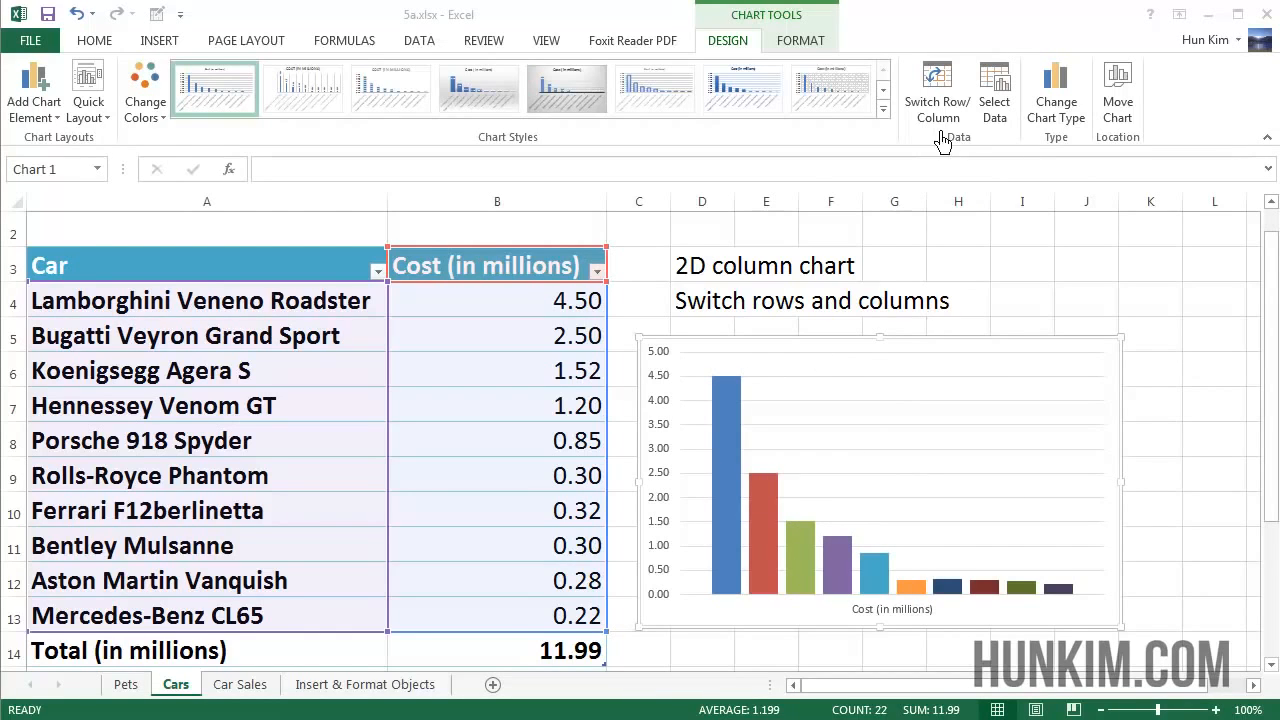
pyautogui.click(950, 99)
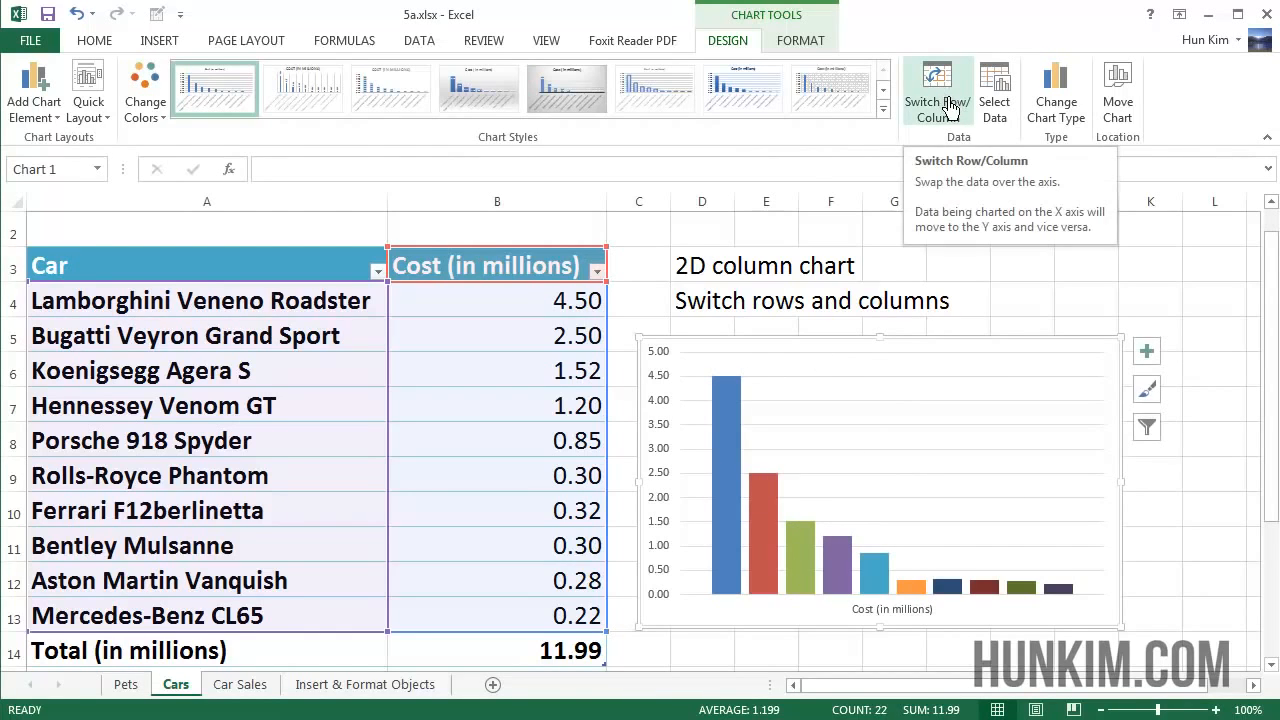
pyautogui.click(951, 101)
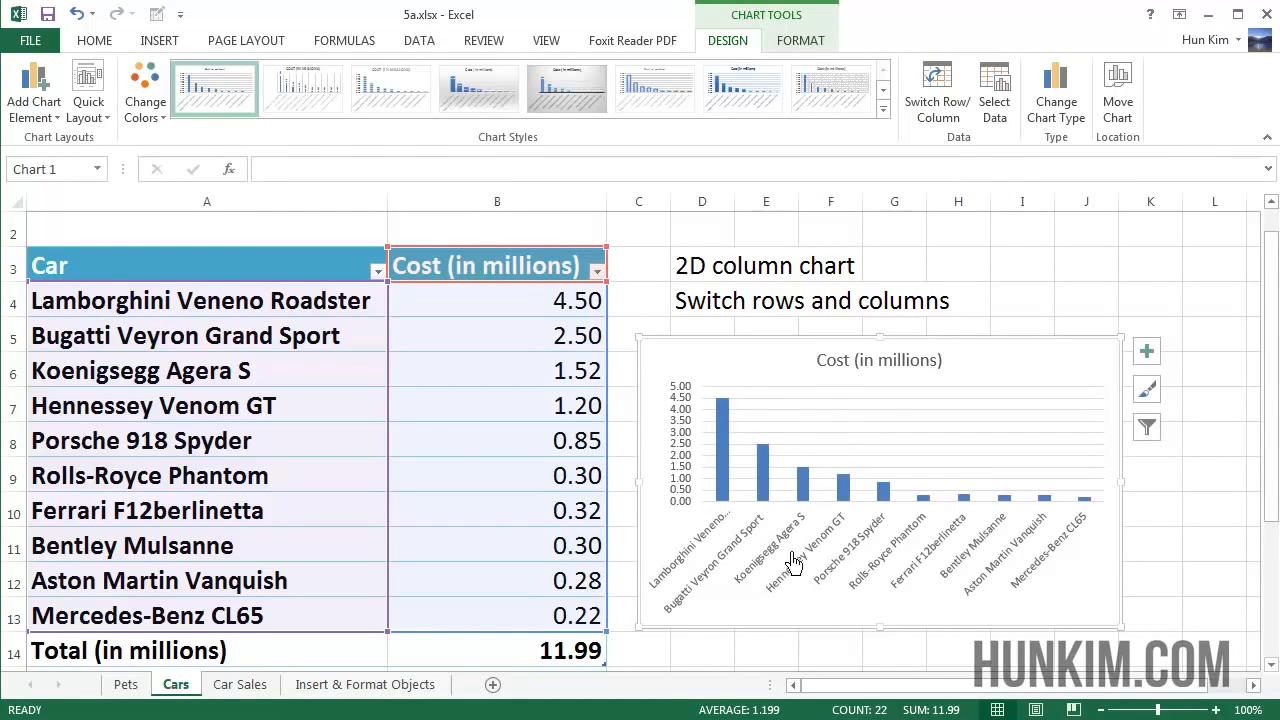
pyautogui.click(950, 108)
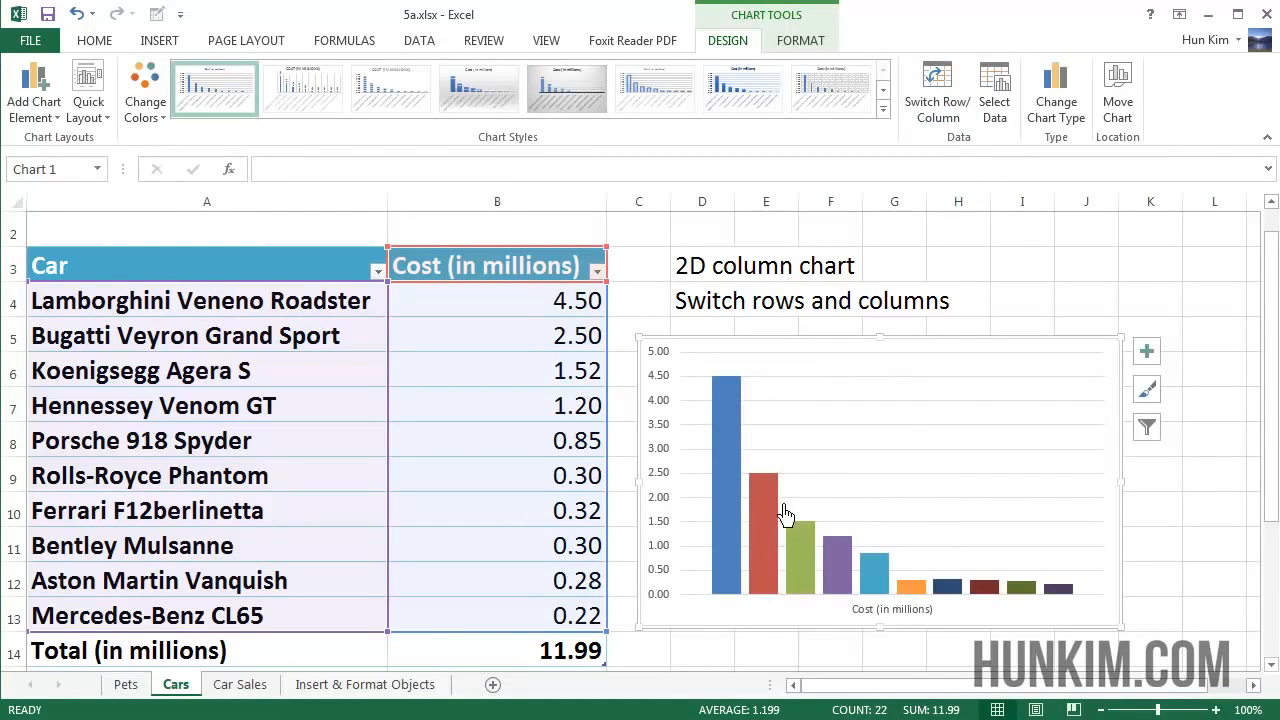
pyautogui.click(940, 102)
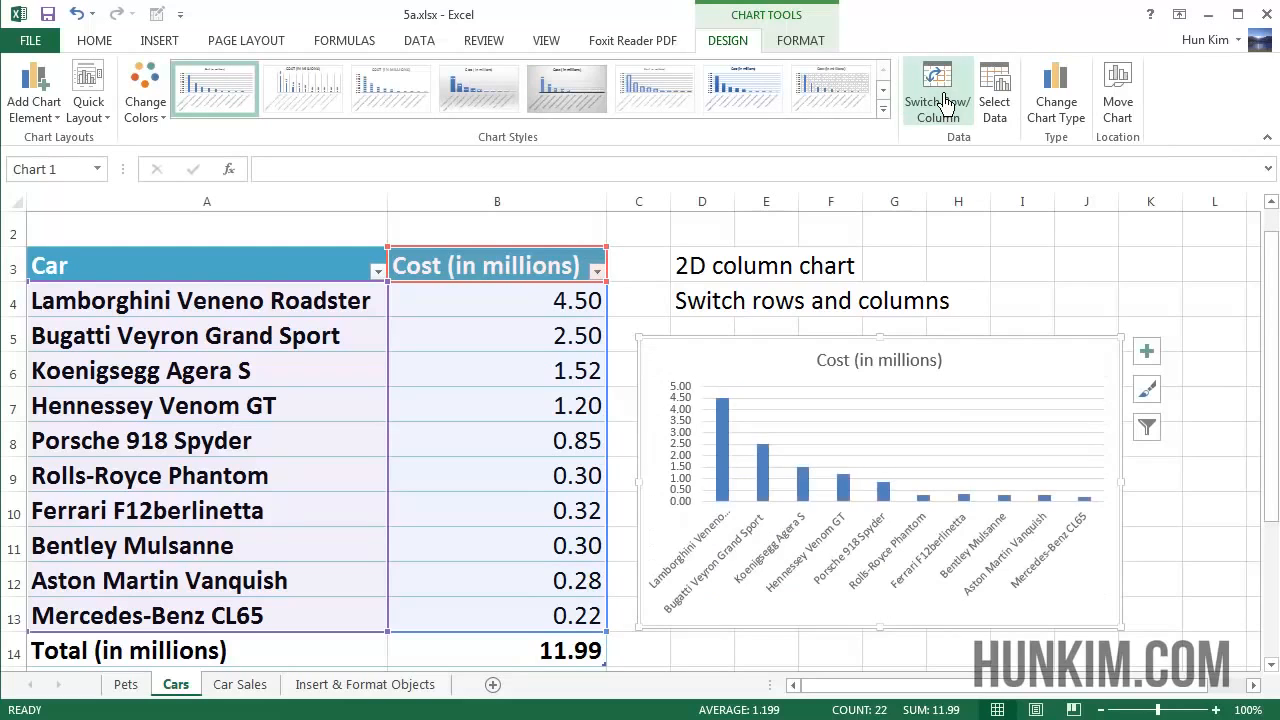
pyautogui.click(738, 450)
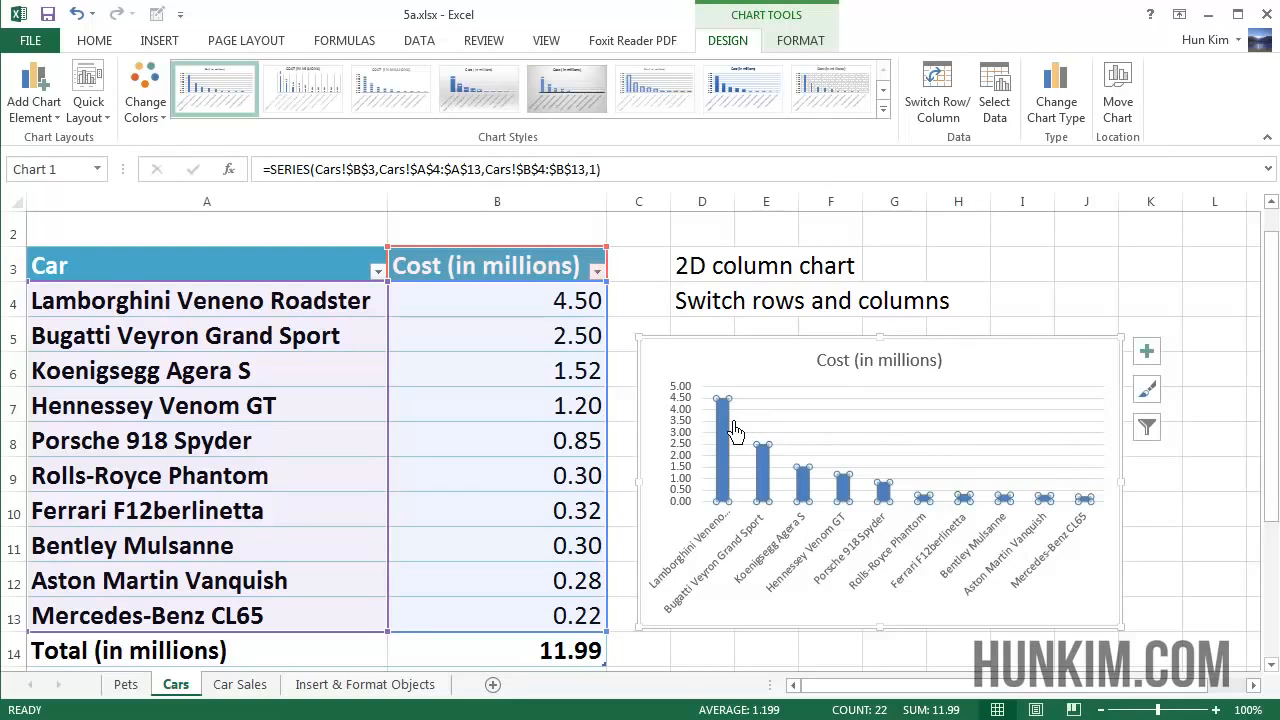
pyautogui.moveTo(735, 430)
pyautogui.press('Escape')
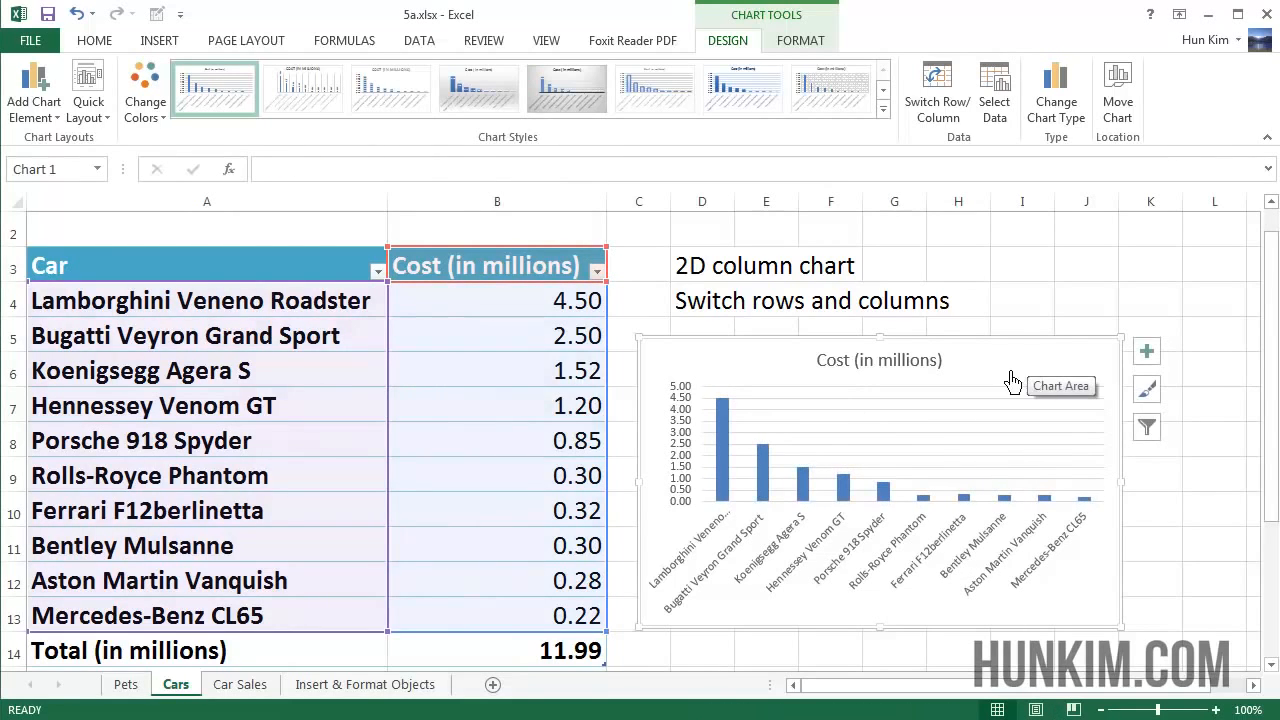
# Apply the chart style with a bold dark blue title and shaded blue columns to the car cost chart.
pyautogui.click(1160, 399)
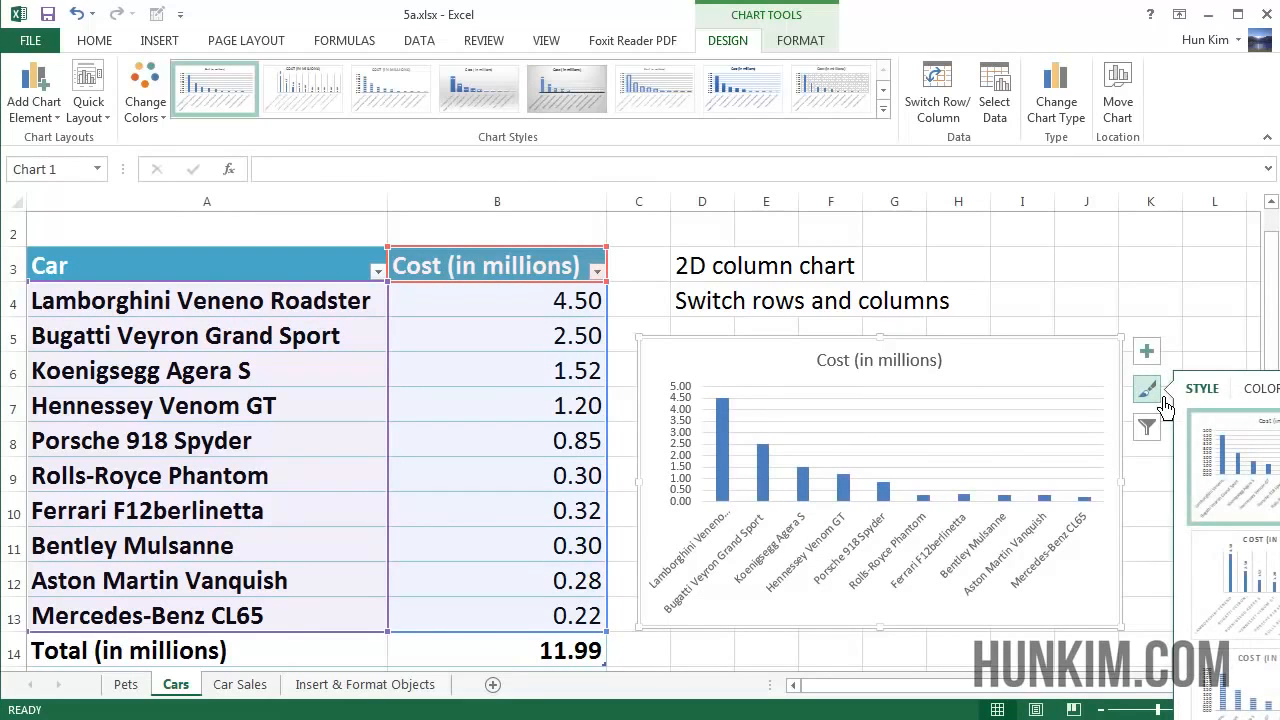
pyautogui.scroll(-5, 1275, 692)
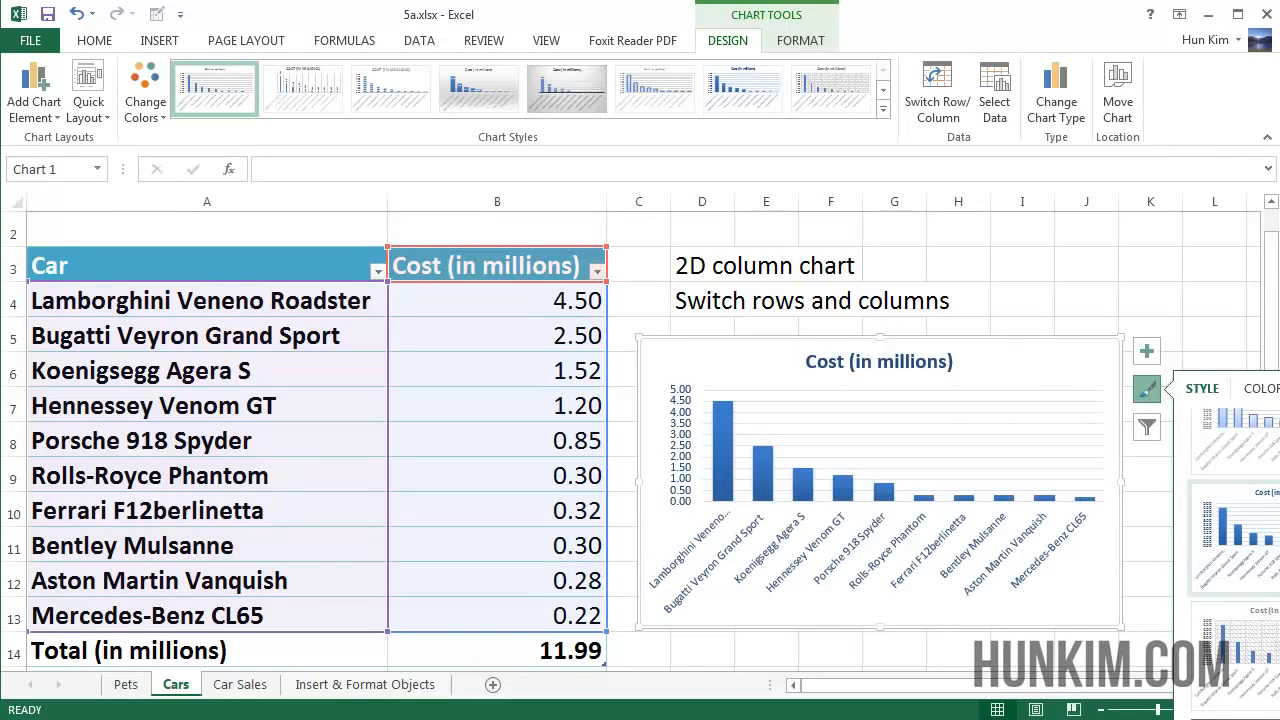
pyautogui.click(1232, 538)
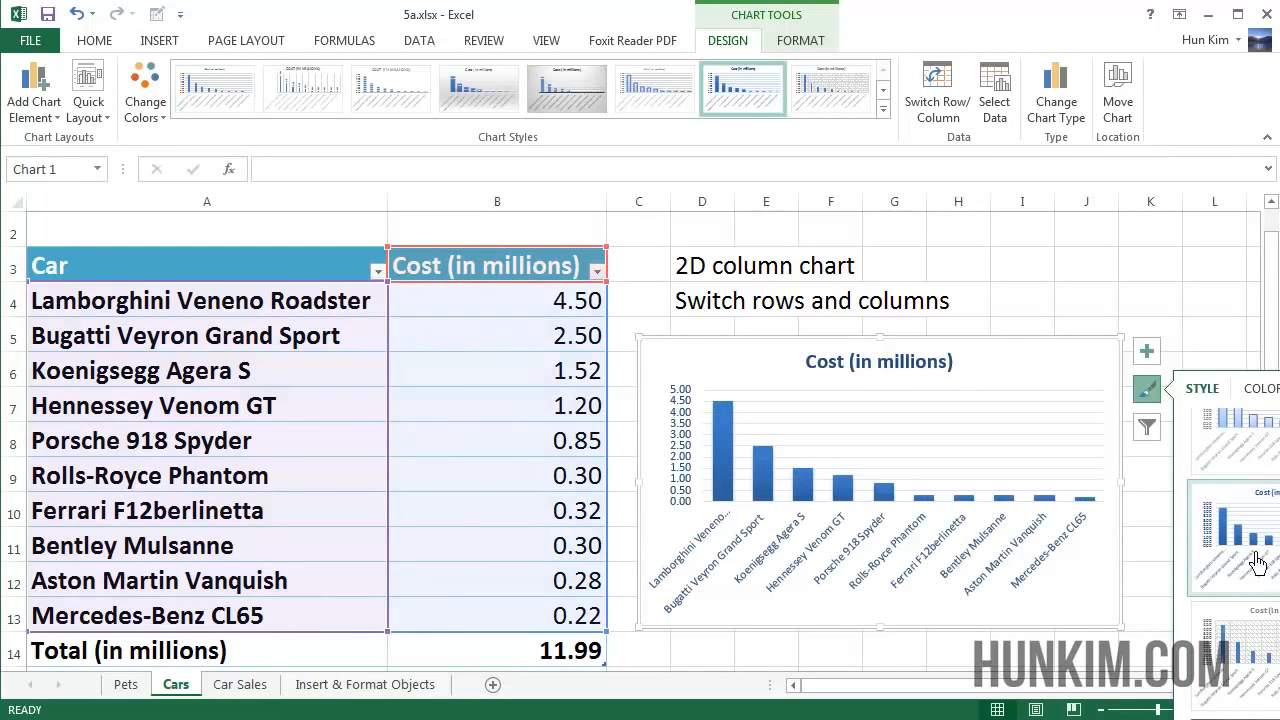
pyautogui.scroll(-3, 1225, 510)
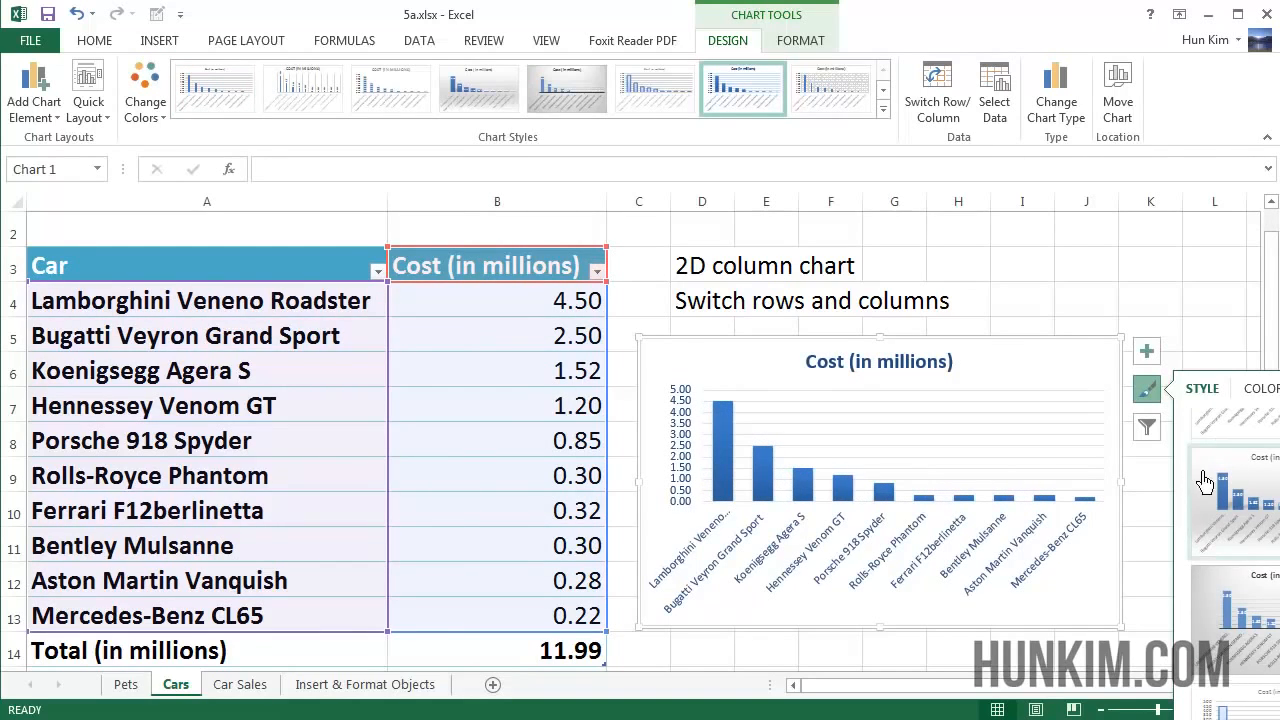
# Apply the third Colorful palette, starting with red, purple and orange, to the car cost chart.
pyautogui.click(739, 447)
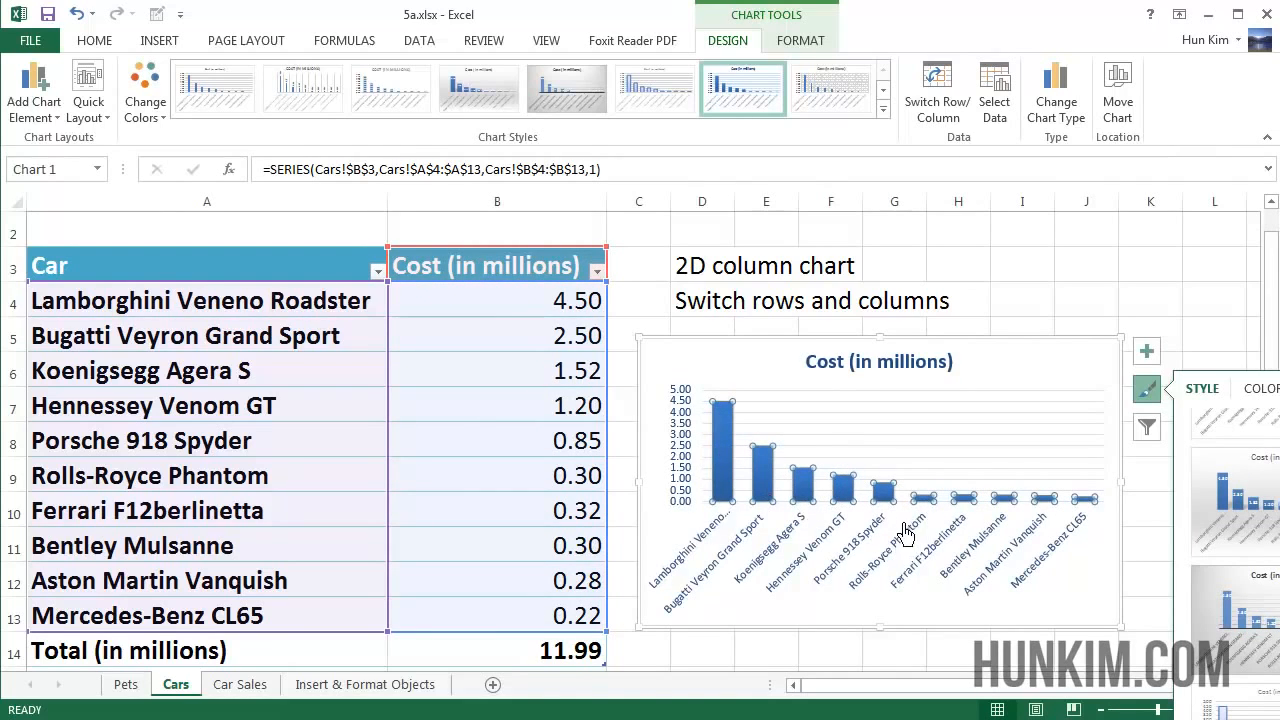
pyautogui.click(1272, 394)
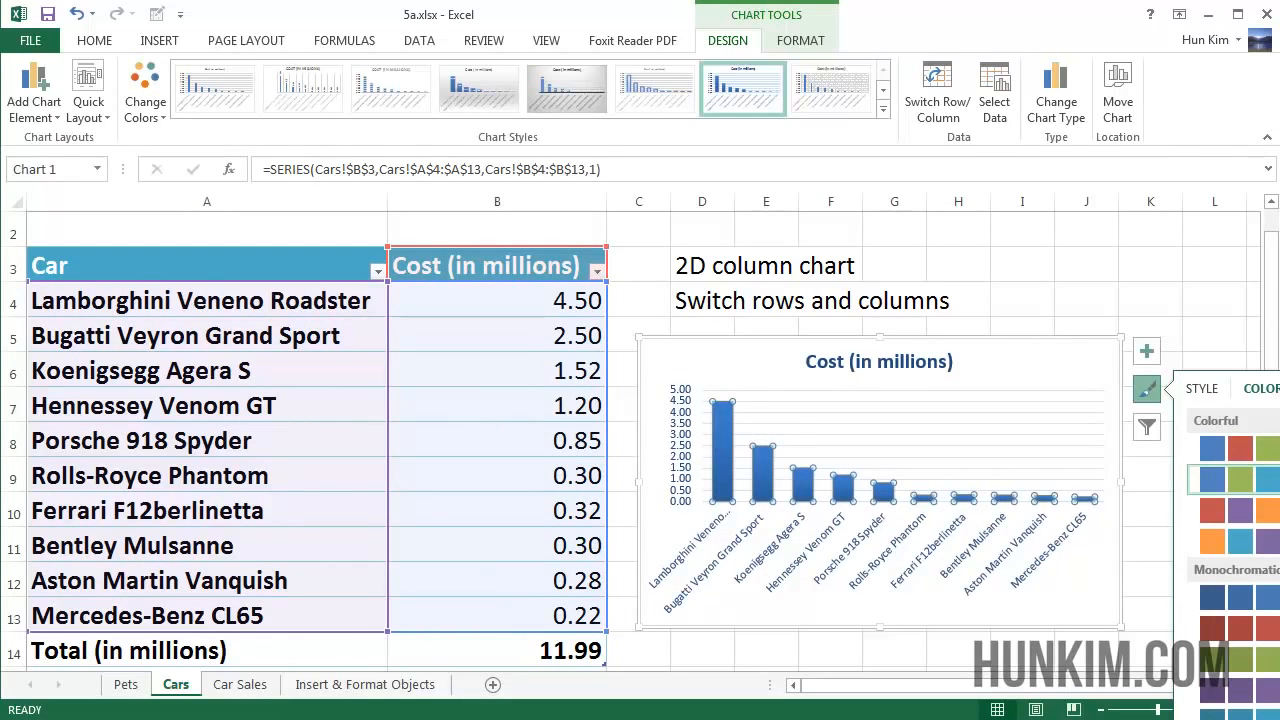
pyautogui.click(1266, 511)
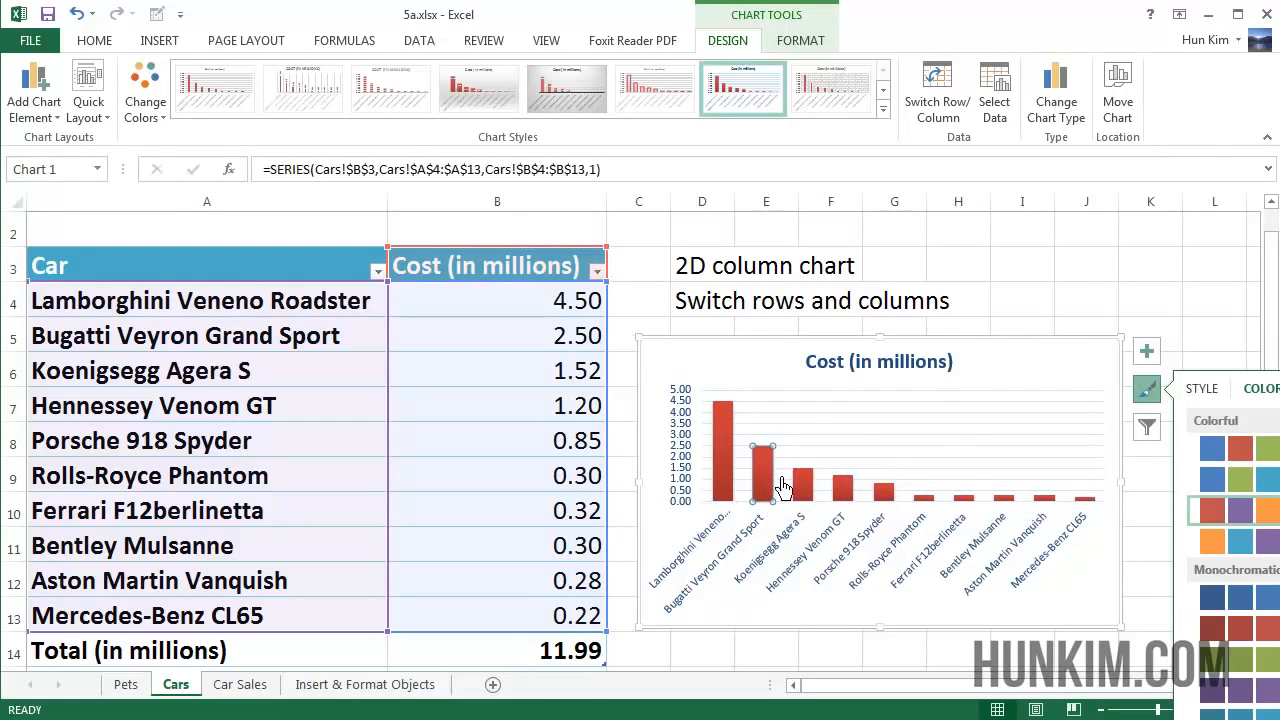
# Recolor only the Bugatti Veyron Grand Sport column in the car cost chart with a light blue fill.
pyautogui.click(768, 462)
pyautogui.doubleClick(778, 498)
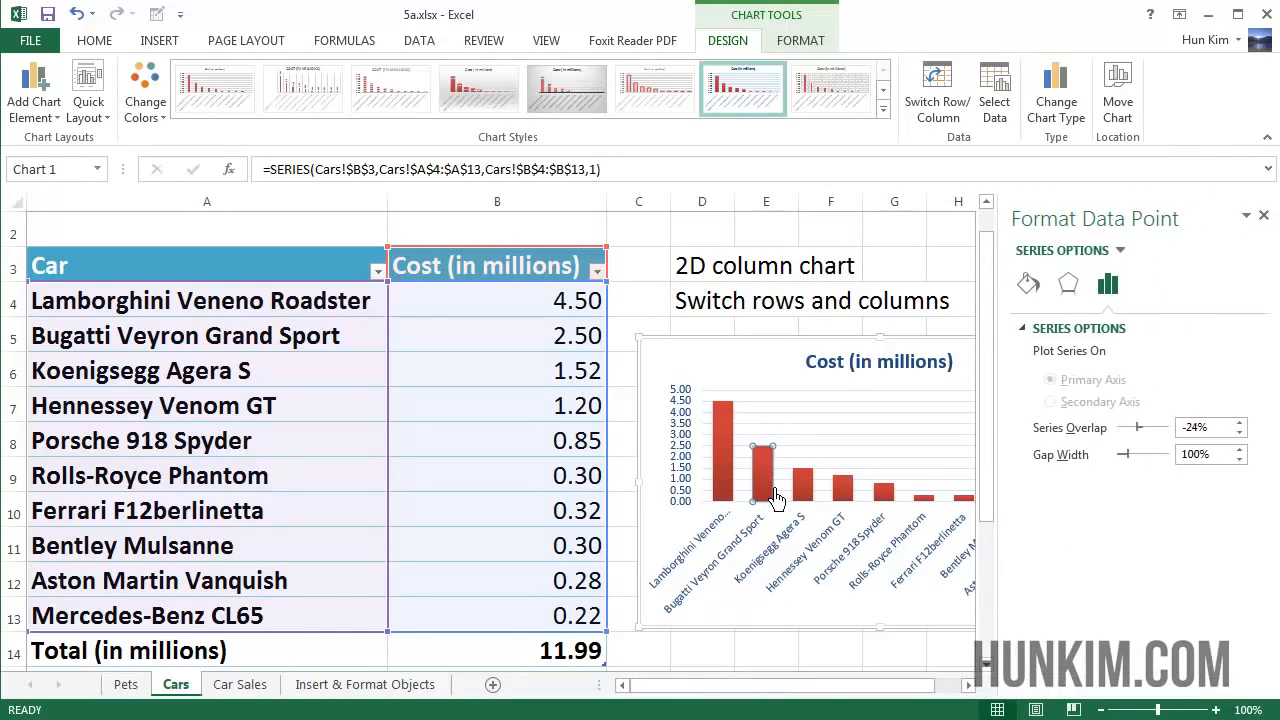
pyautogui.click(1029, 284)
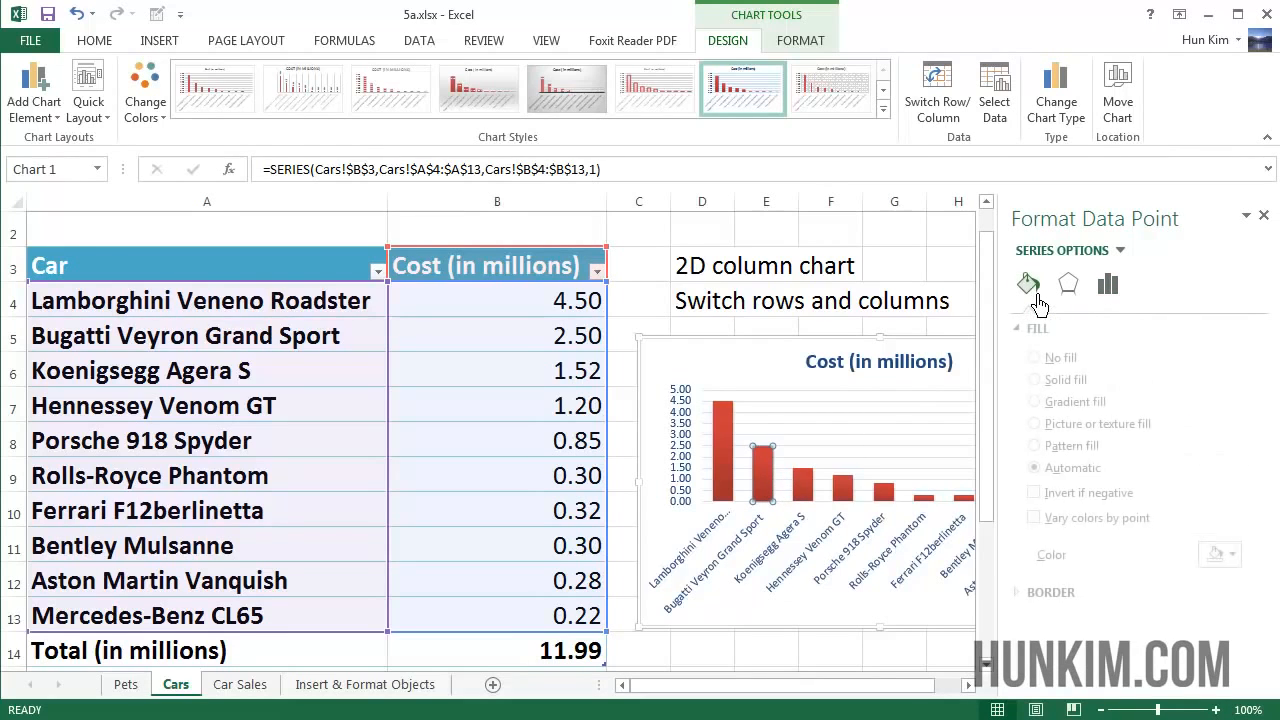
pyautogui.click(1230, 557)
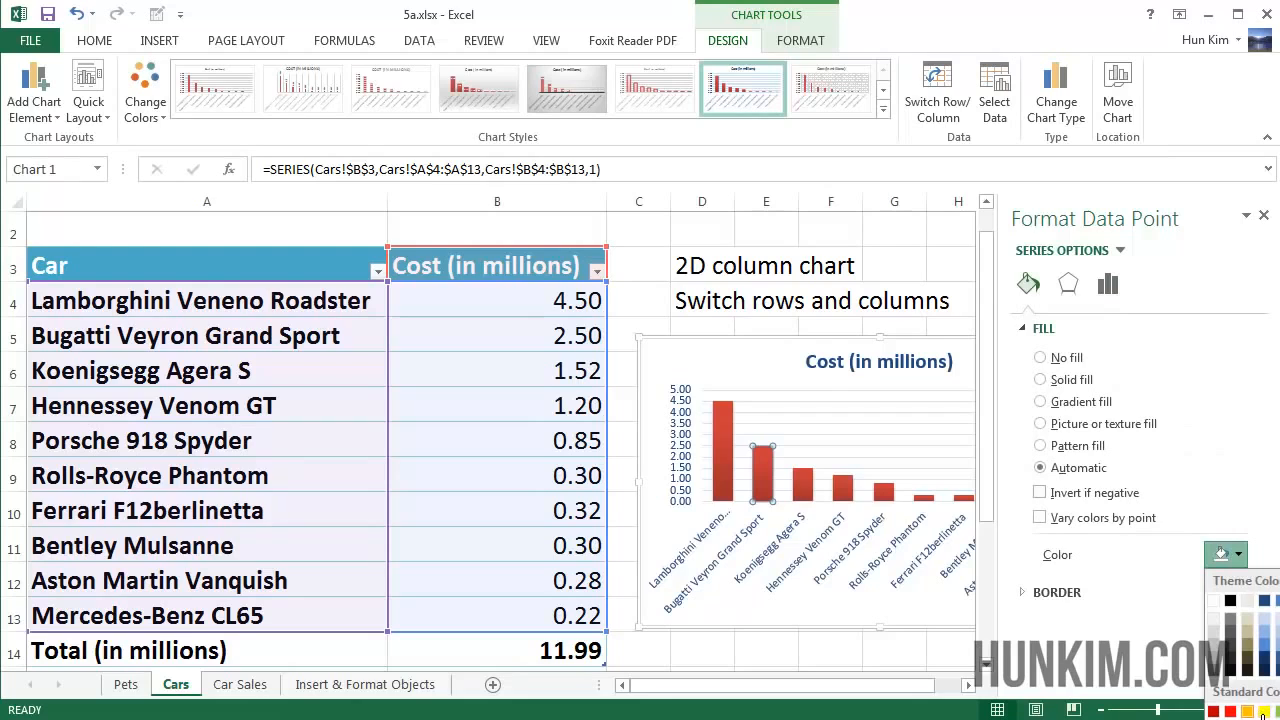
pyautogui.click(1279, 712)
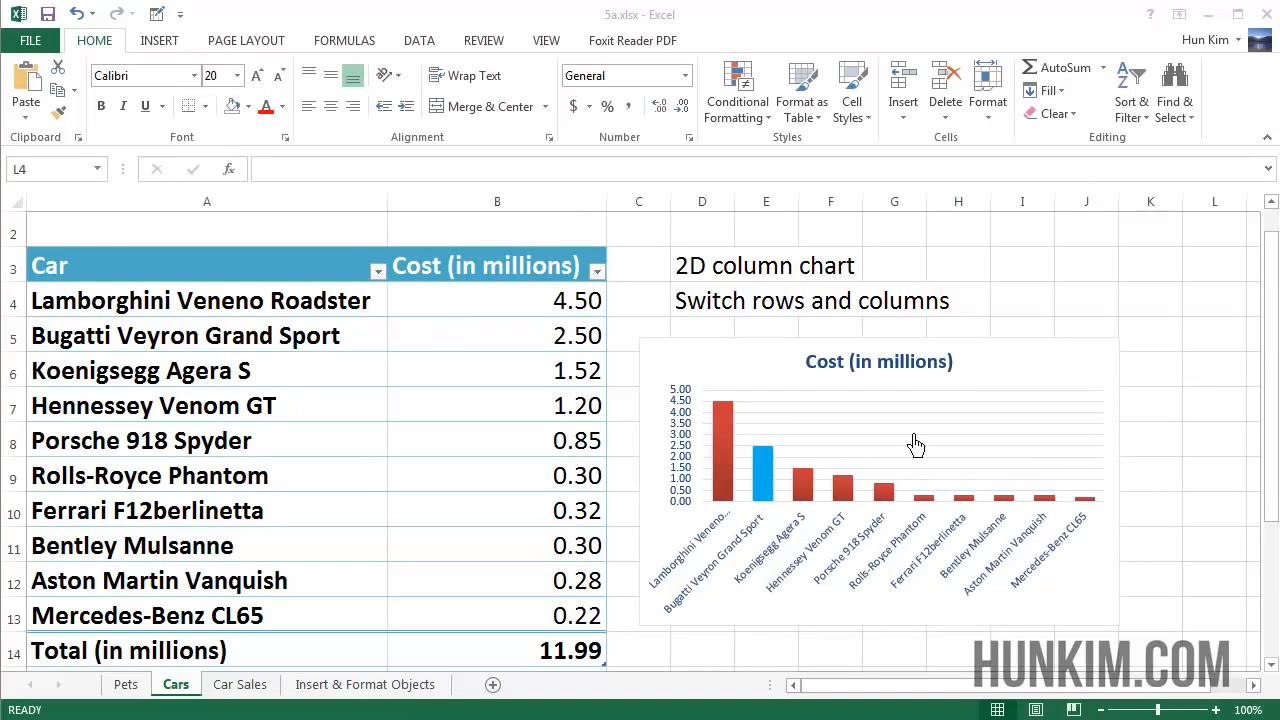
# Open the Car Sales sheet and review the January and February sales, their totals and the practice notes beside the chart.
pyautogui.click(930, 390)
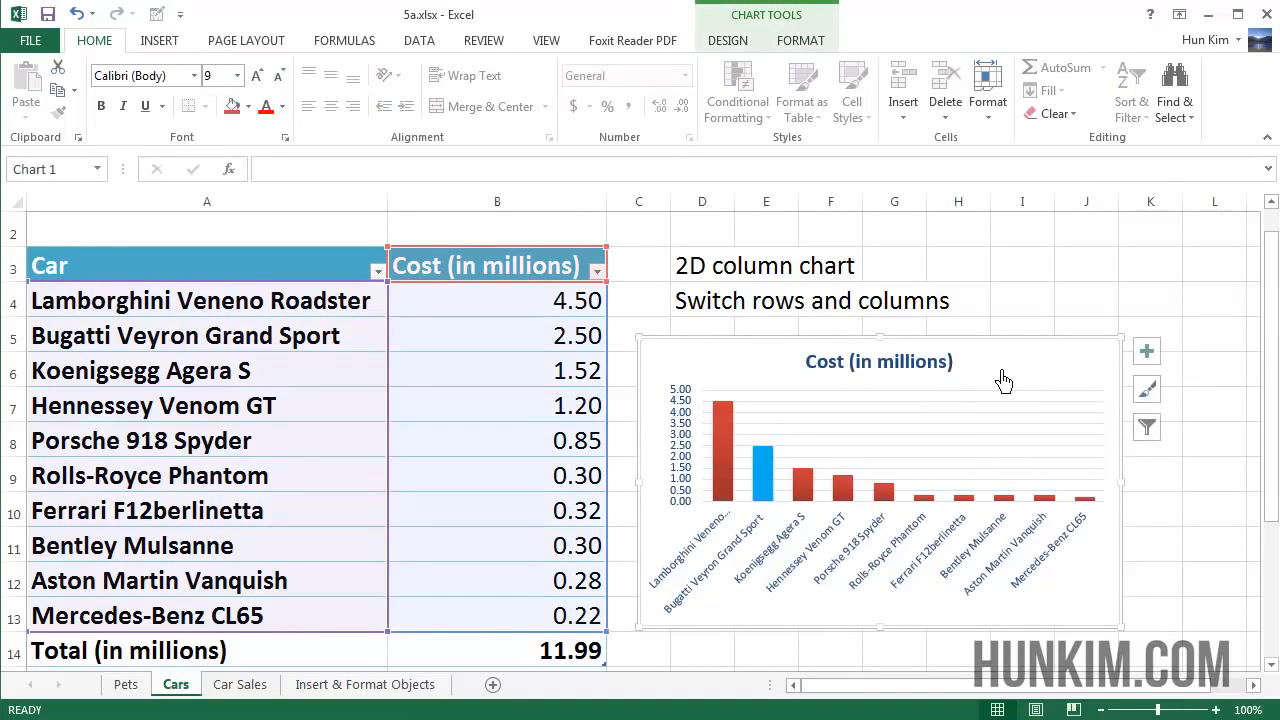
pyautogui.click(753, 48)
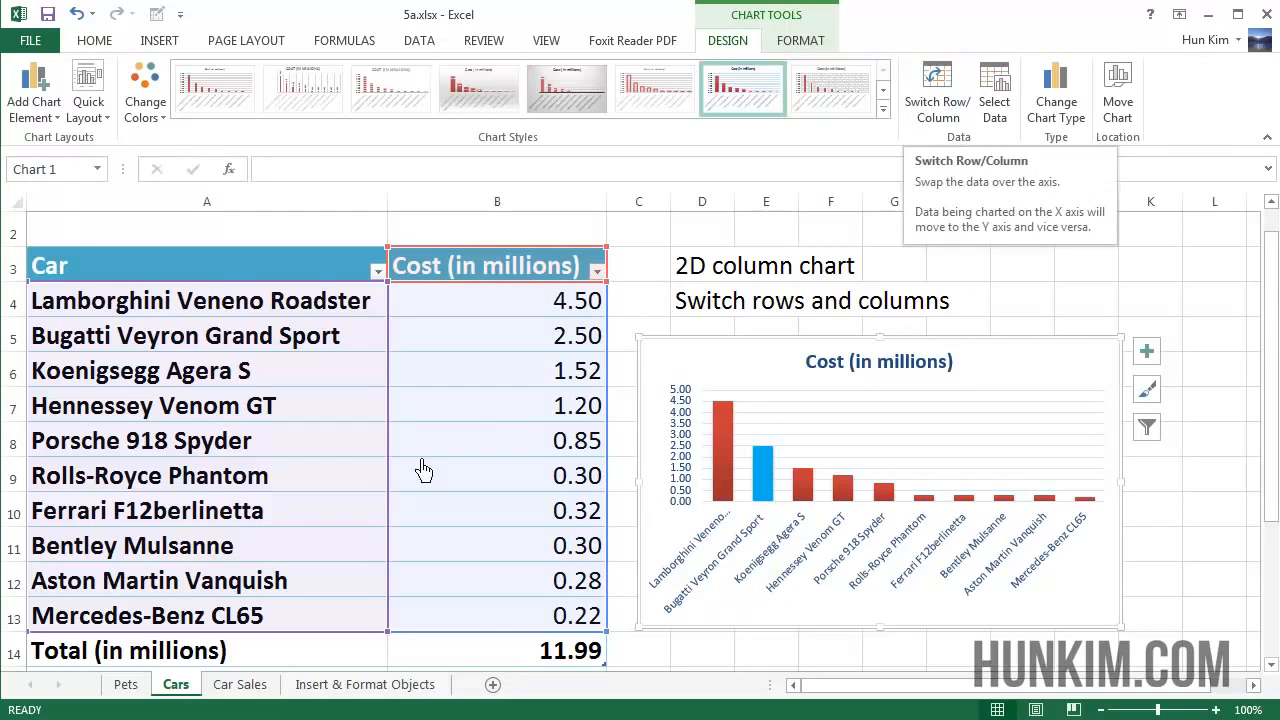
pyautogui.click(241, 700)
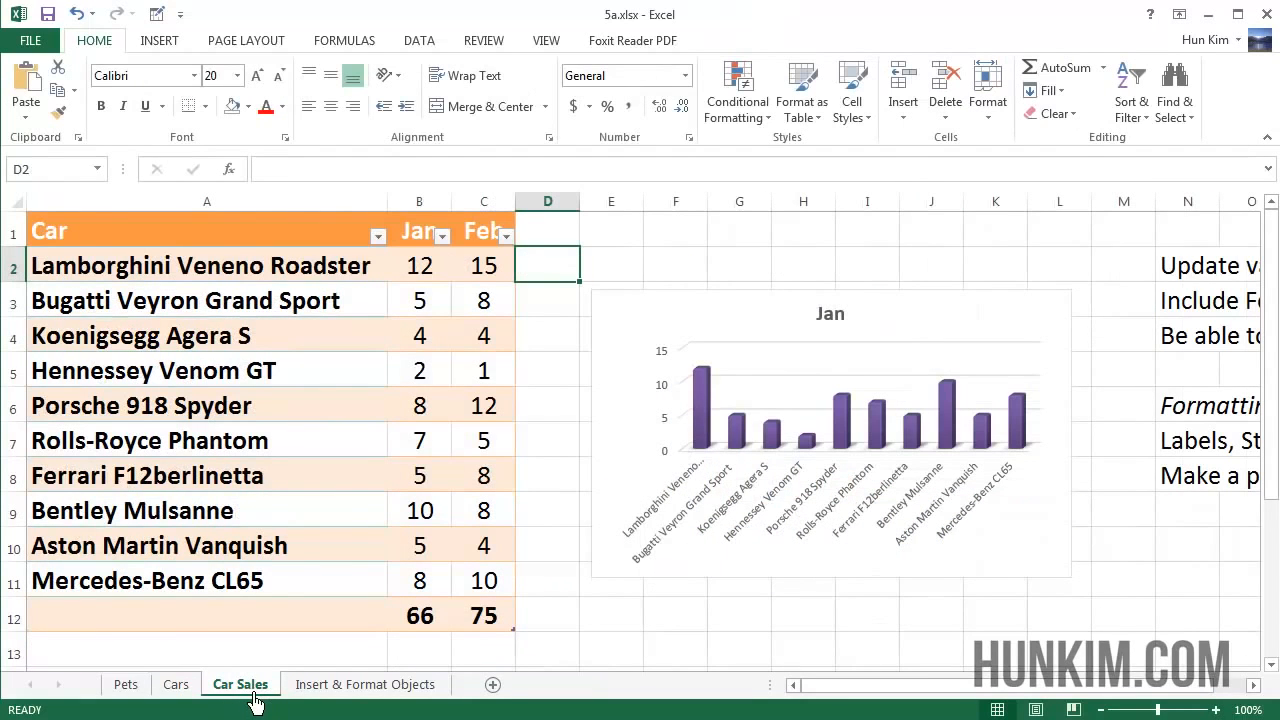
pyautogui.click(1005, 719)
pyautogui.click(386, 305)
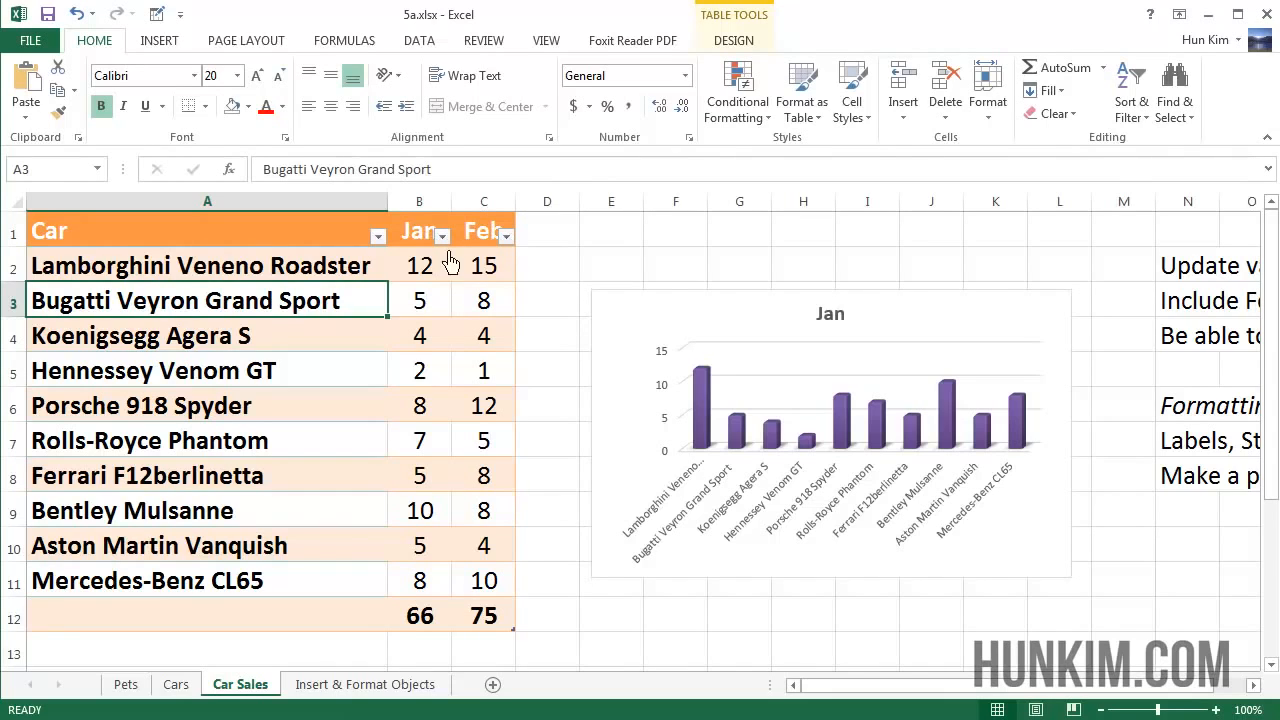
pyautogui.click(434, 276)
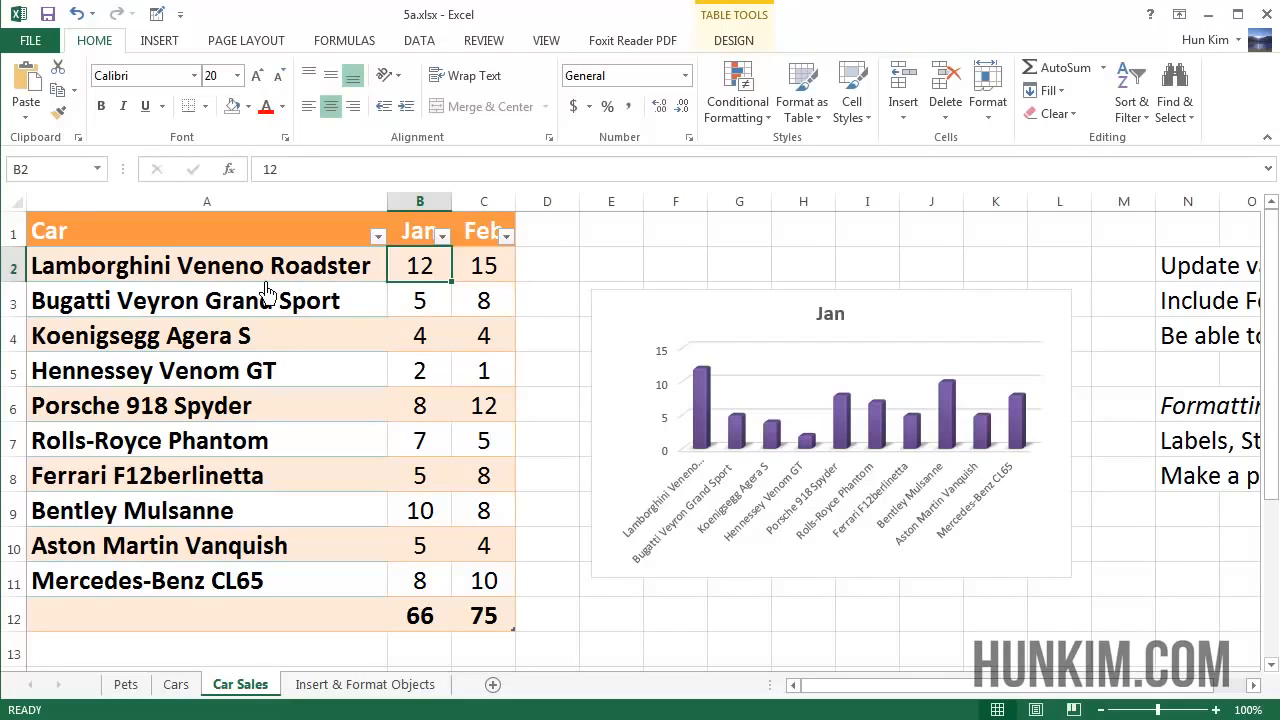
pyautogui.click(504, 284)
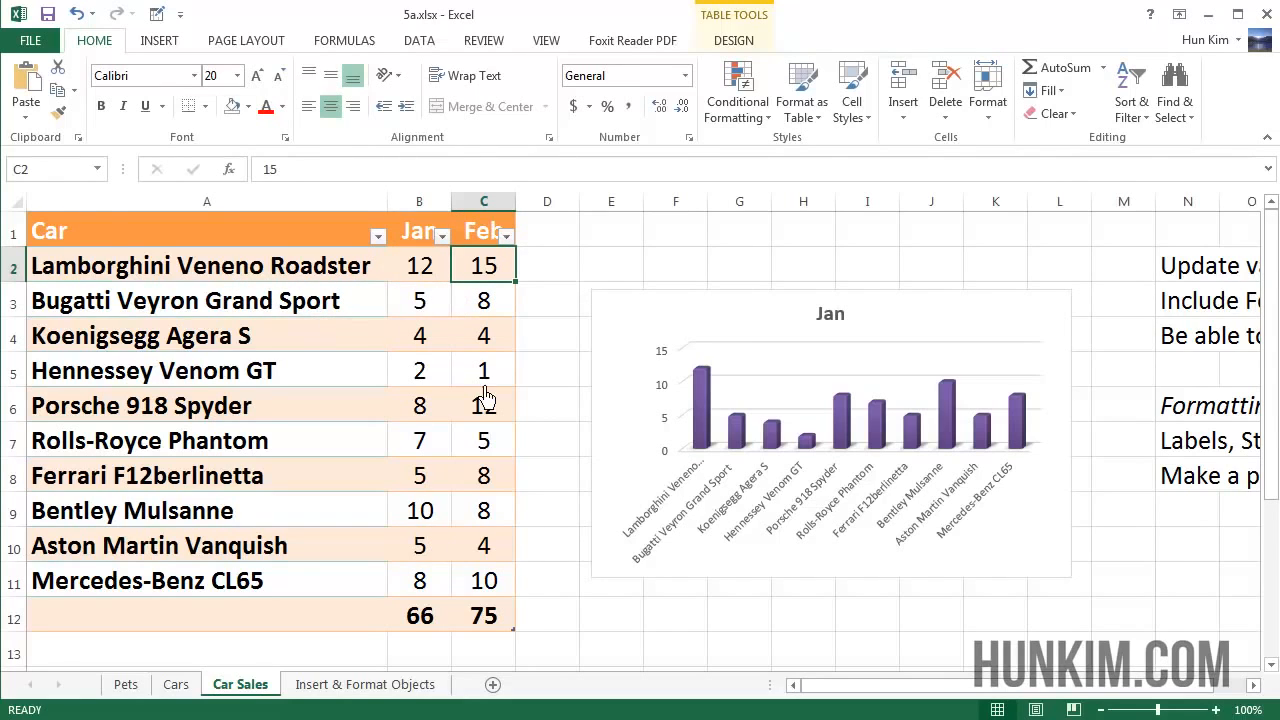
pyautogui.click(447, 628)
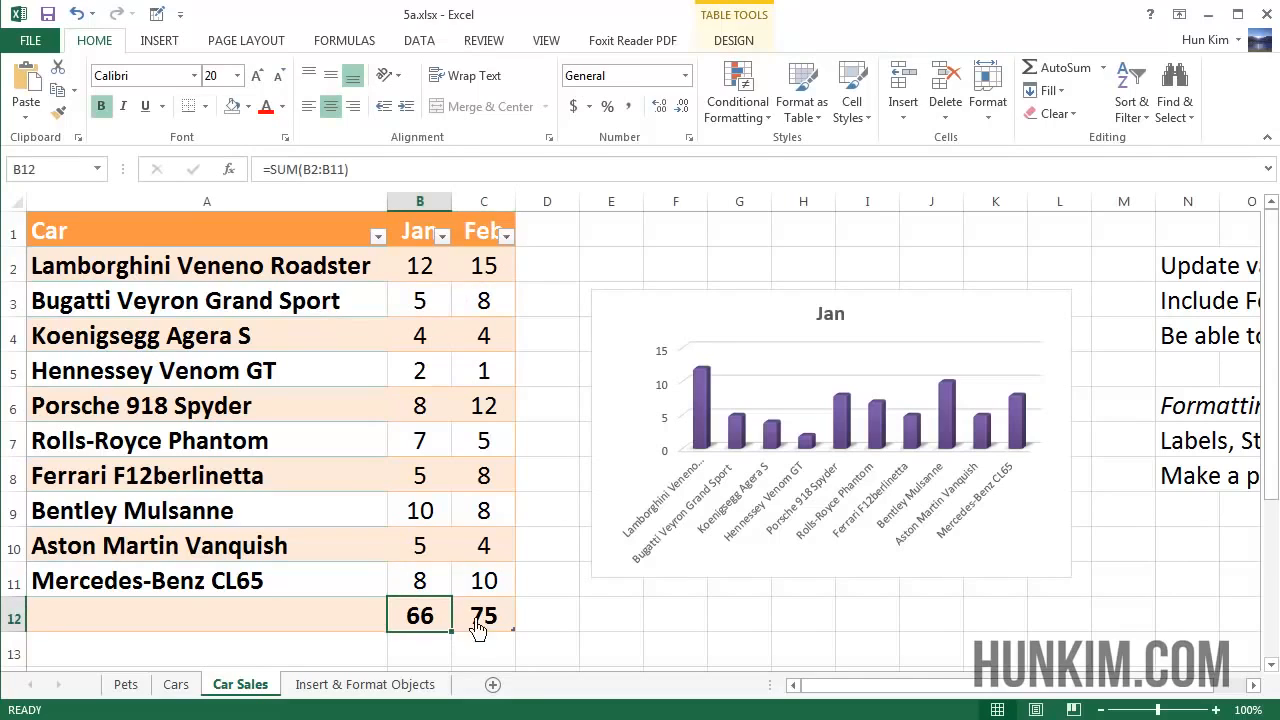
pyautogui.click(500, 625)
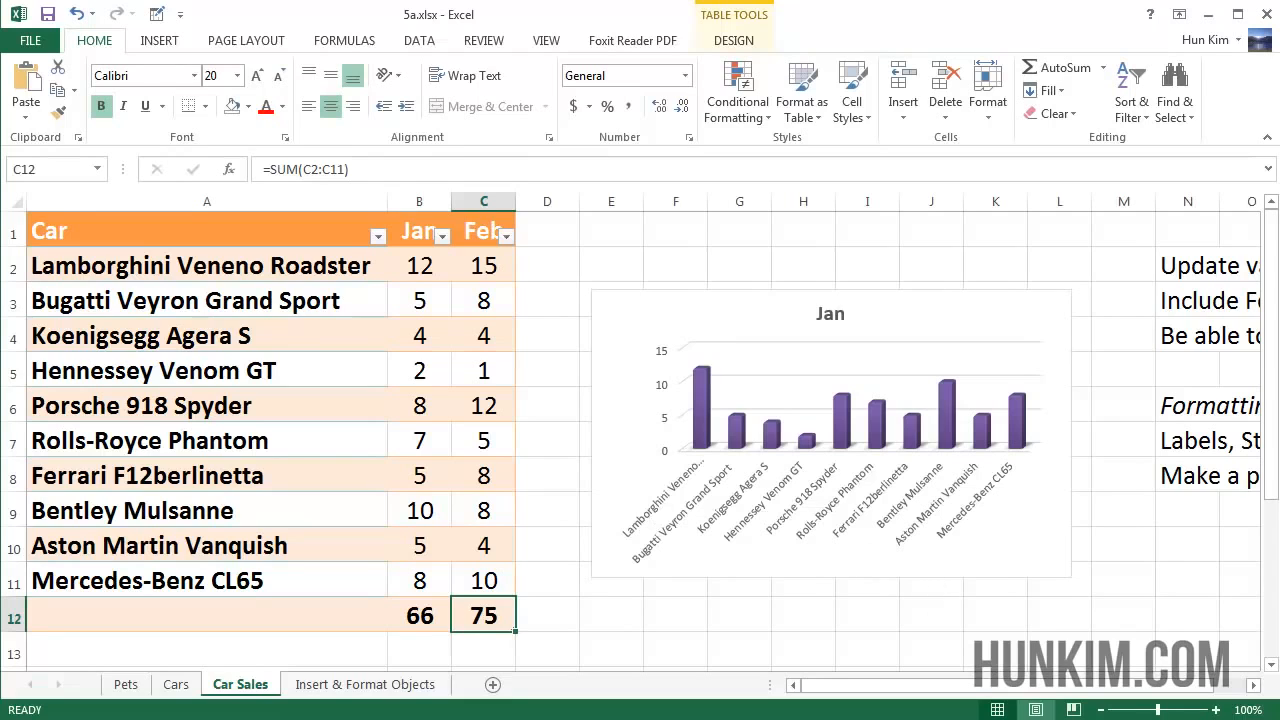
pyautogui.click(1040, 719)
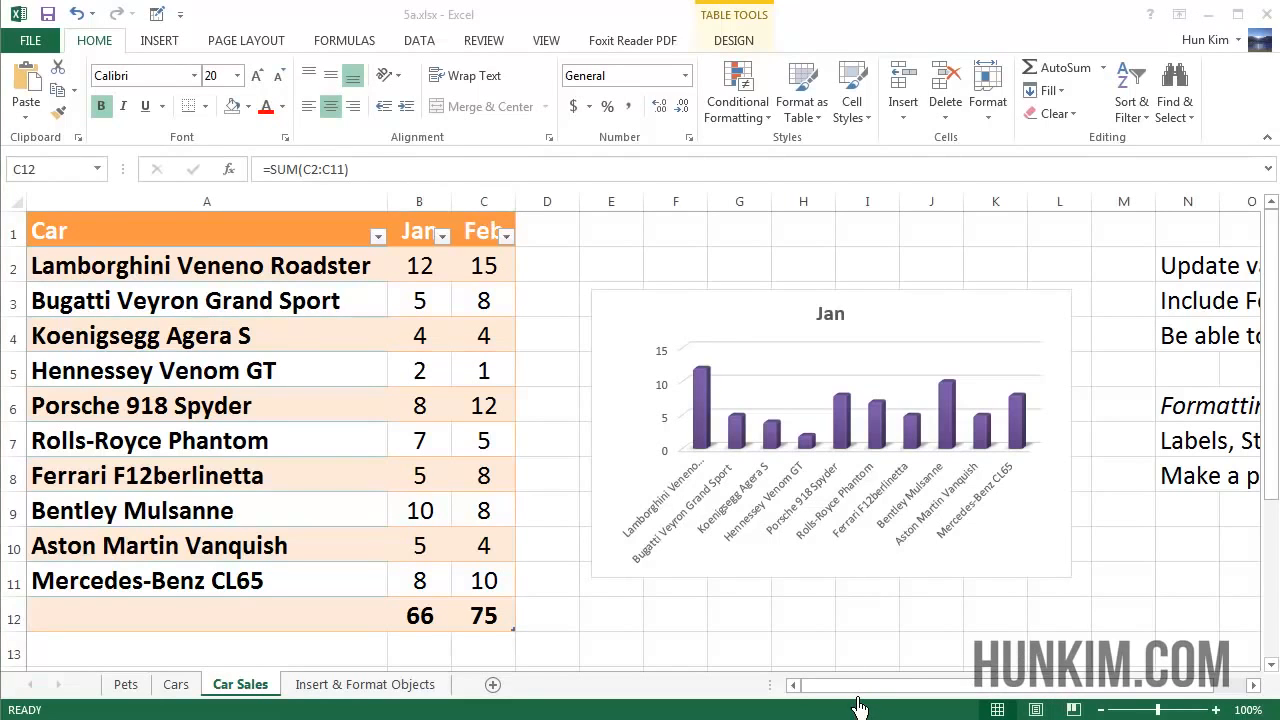
pyautogui.moveTo(858, 703); pyautogui.dragTo(935, 703)
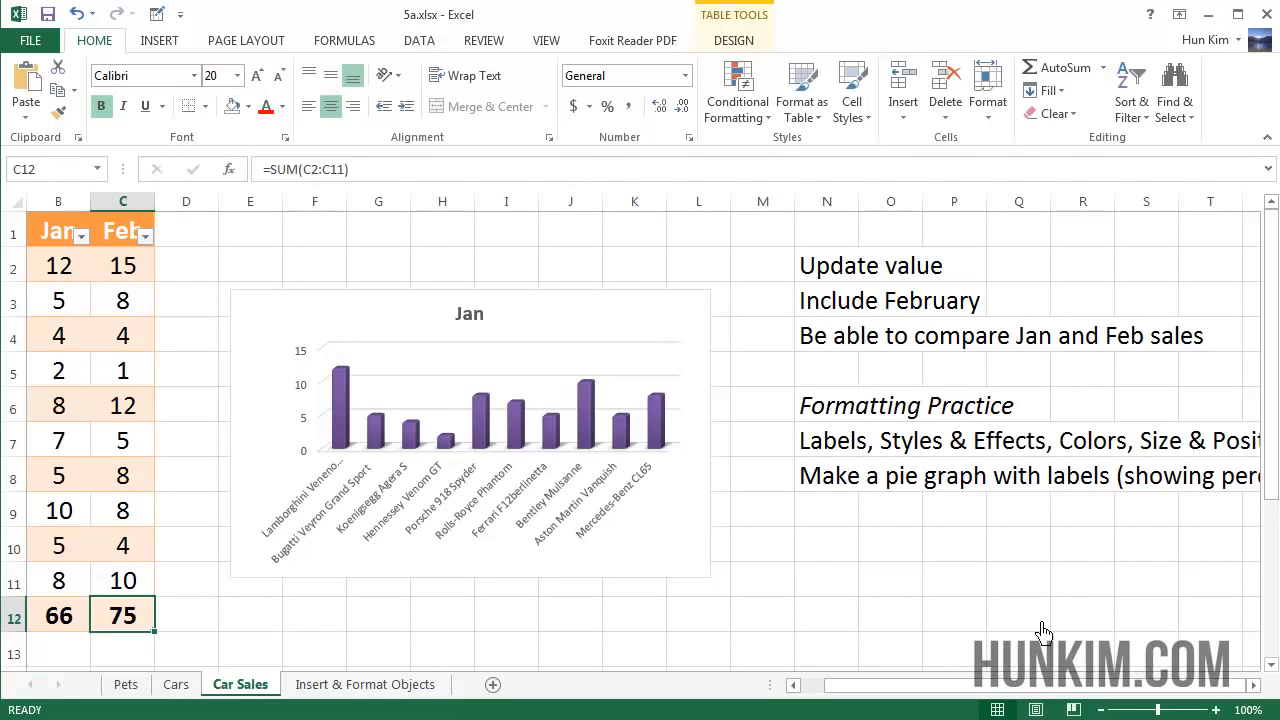
pyautogui.moveTo(1038, 702); pyautogui.dragTo(987, 700)
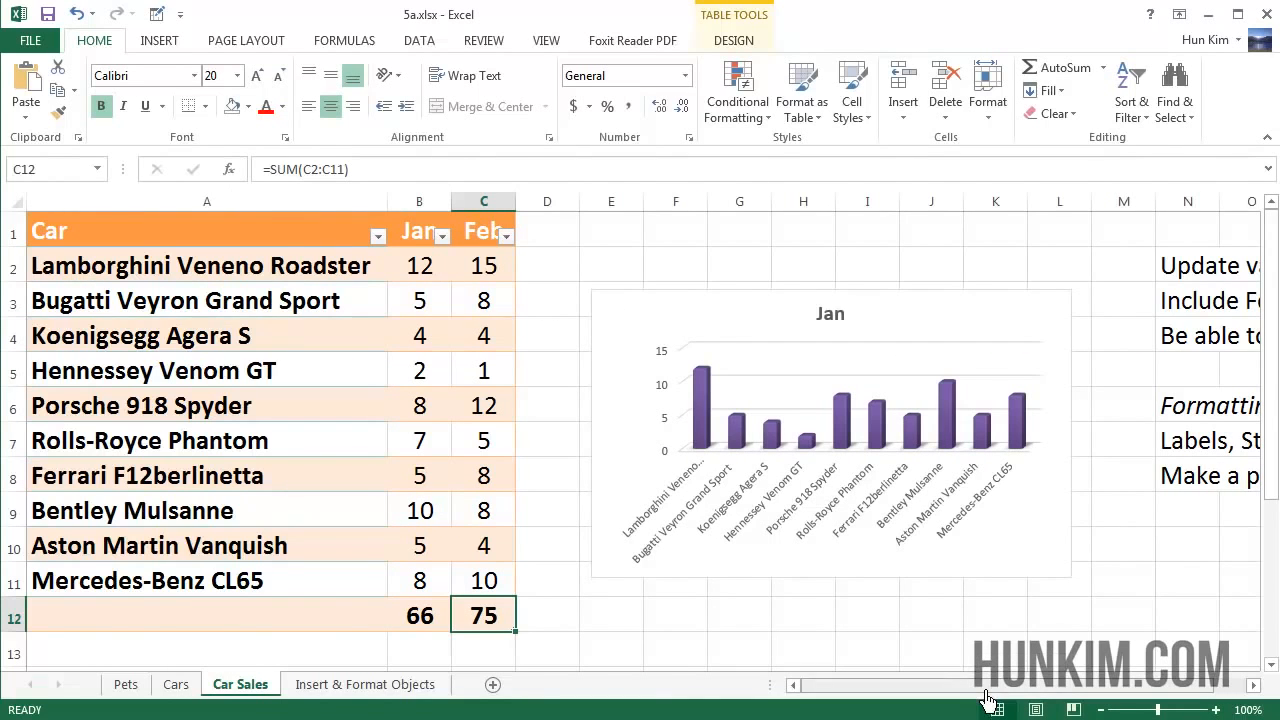
# Extend the sales chart's data range to include the Feb column alongside Jan.
pyautogui.click(640, 418)
pyautogui.moveTo(683, 338); pyautogui.dragTo(686, 337)
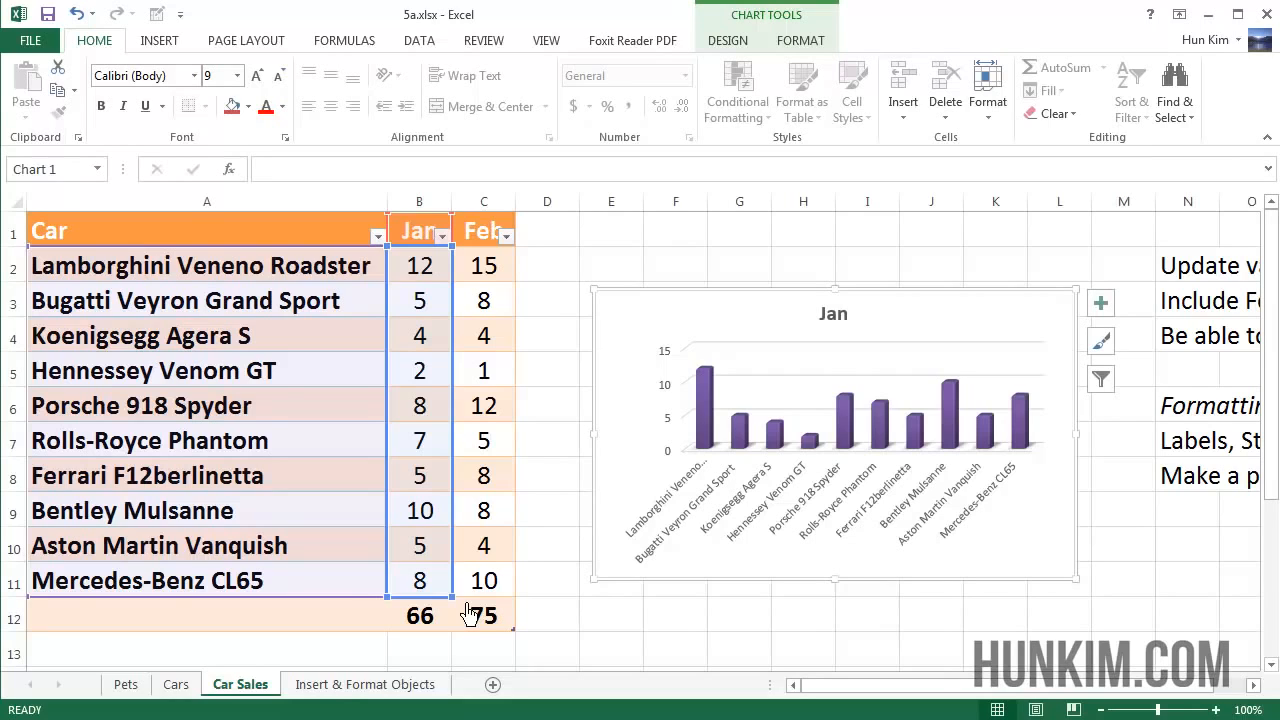
pyautogui.moveTo(470, 614); pyautogui.dragTo(520, 610)
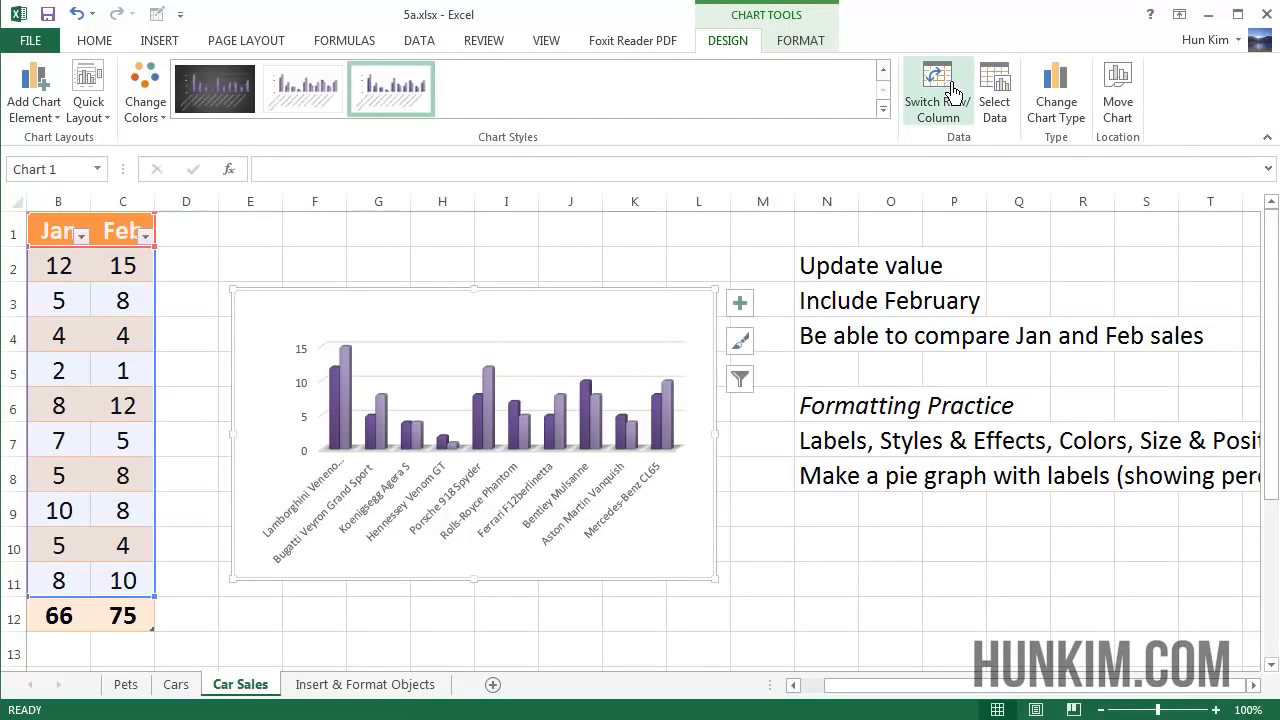
# Swap the sales chart's rows and columns to group by month, and swap them back to compare months per car.
pyautogui.click(953, 92)
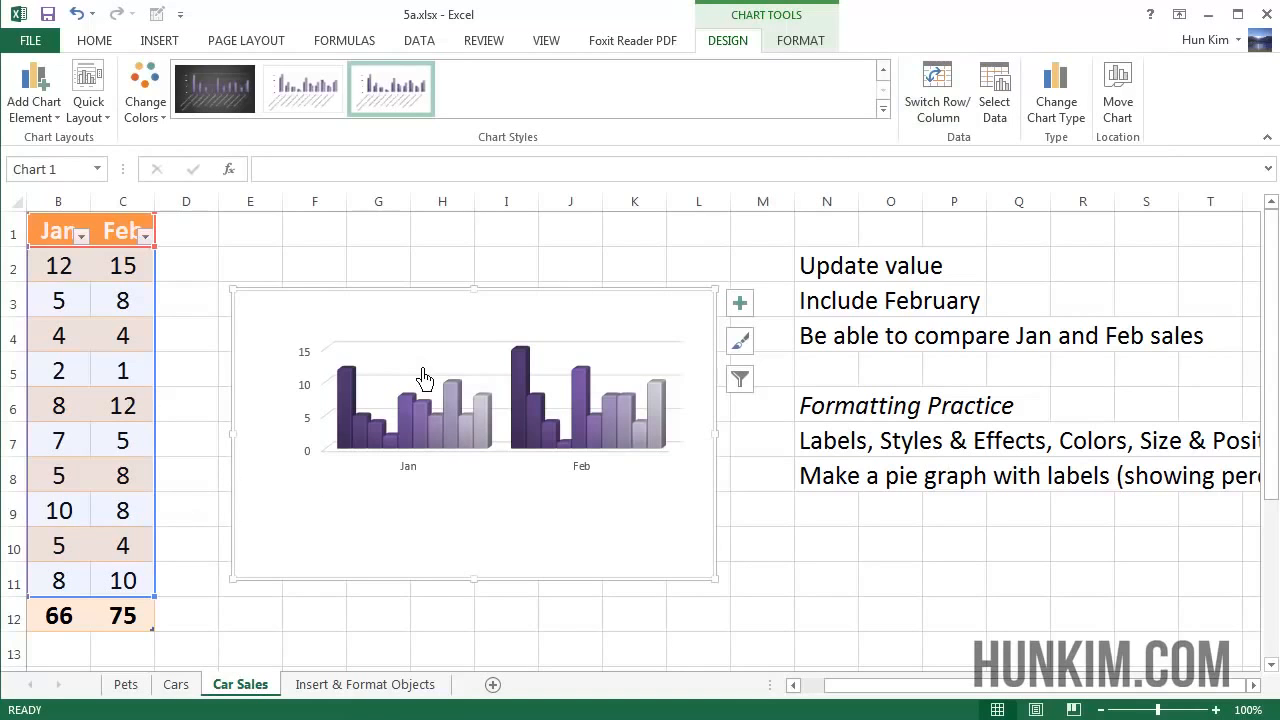
pyautogui.click(317, 660)
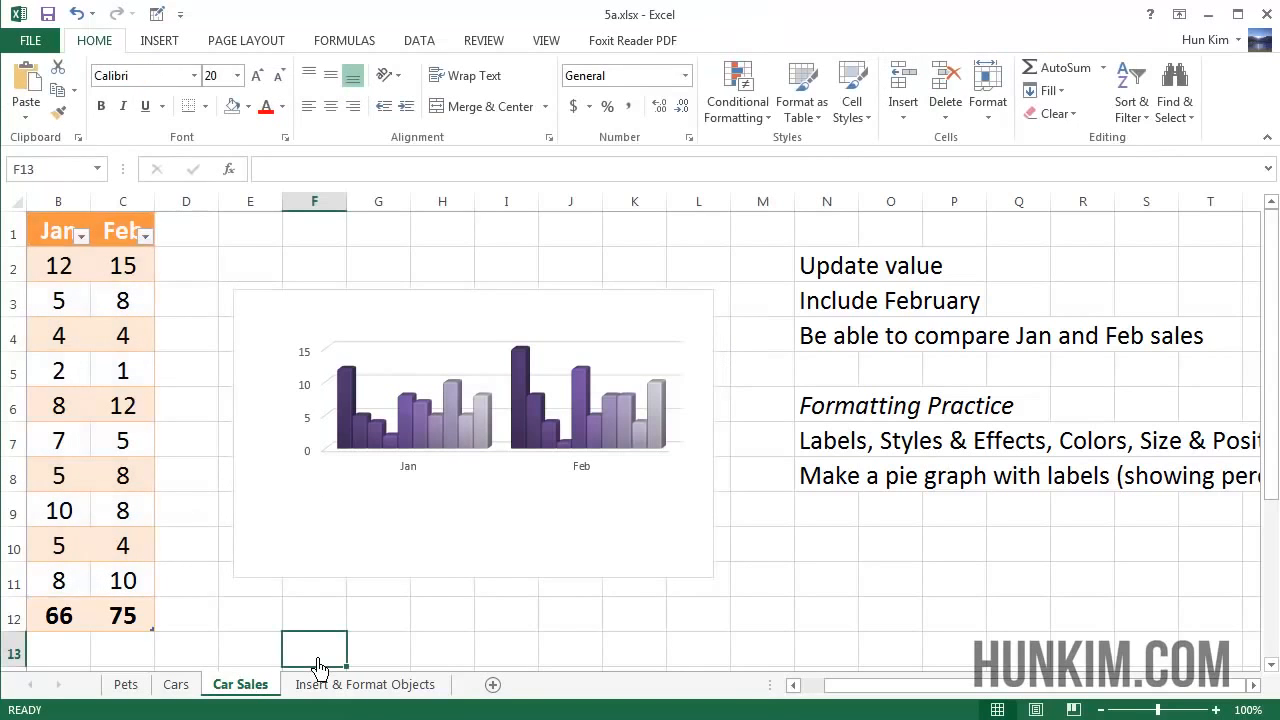
pyautogui.hscroll(-1, 318, 666)
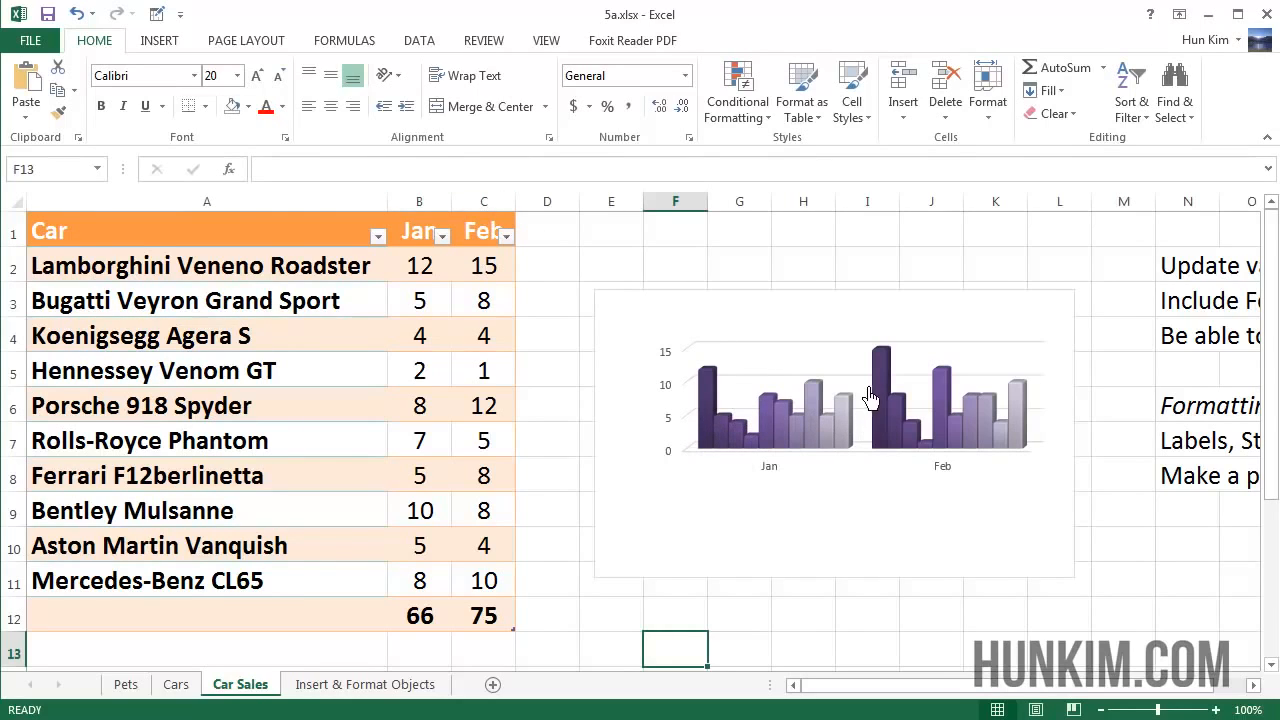
pyautogui.hscroll(1, 820, 508)
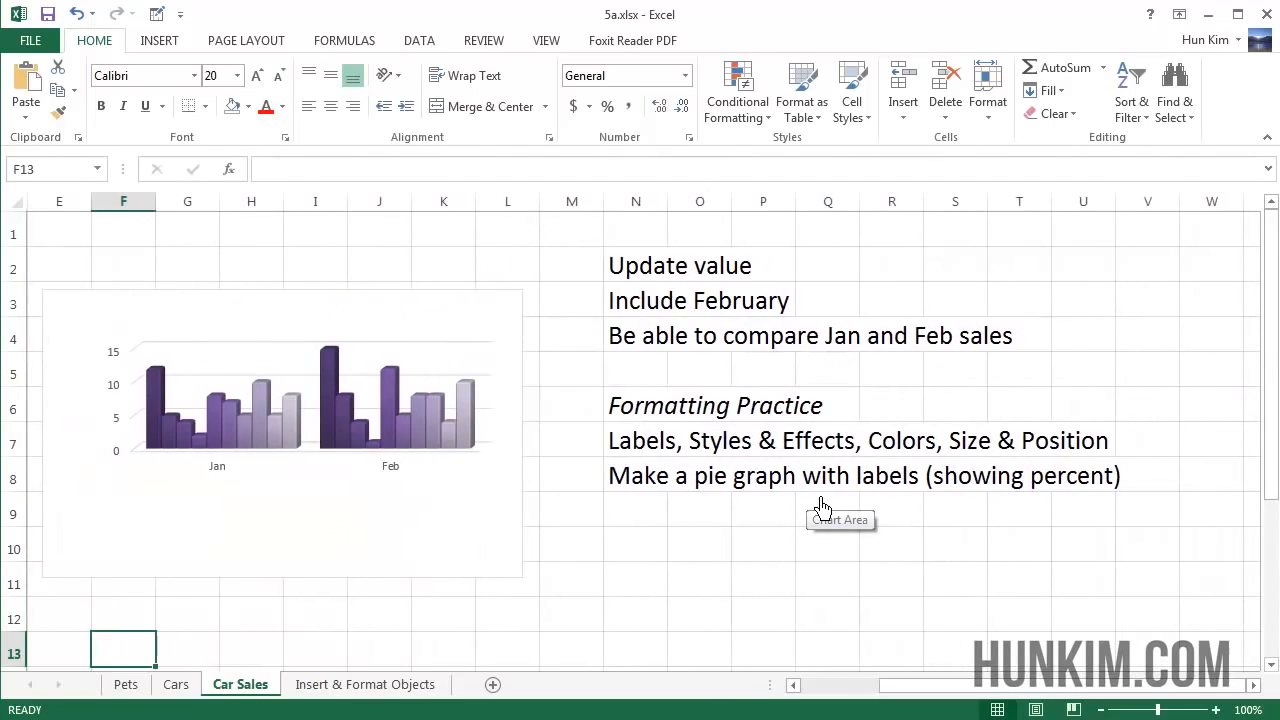
pyautogui.click(487, 519)
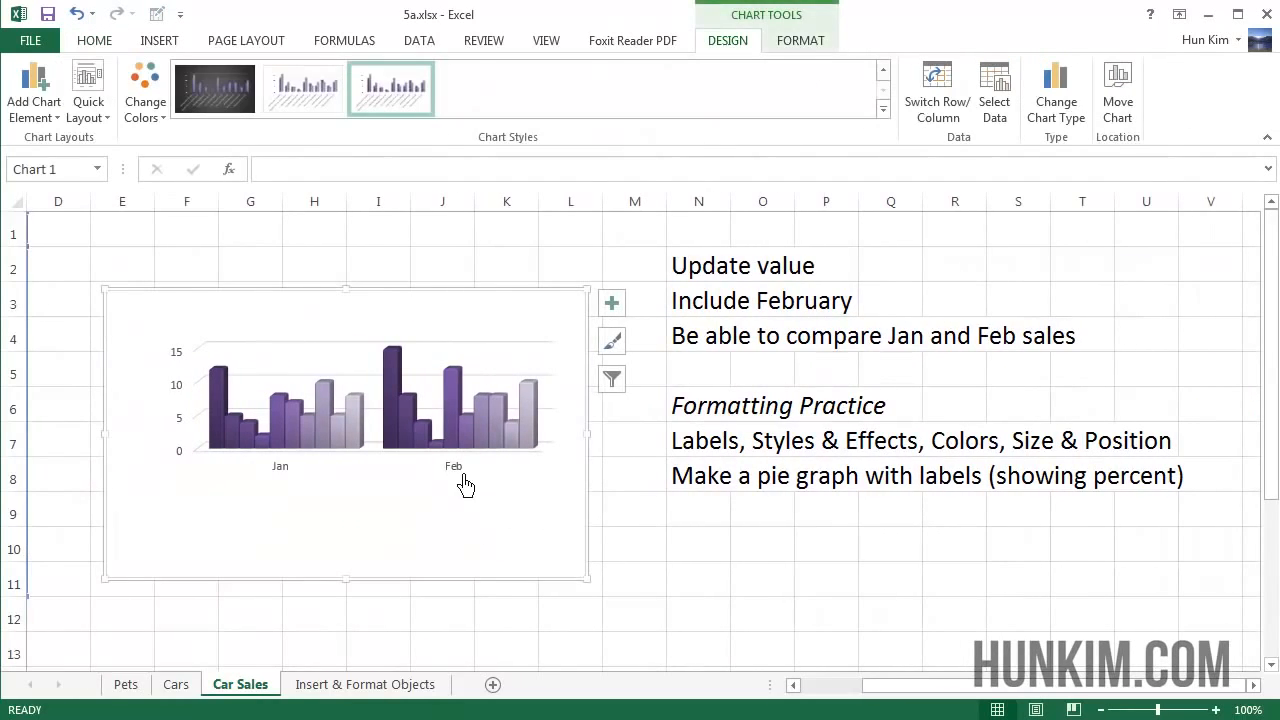
pyautogui.click(938, 90)
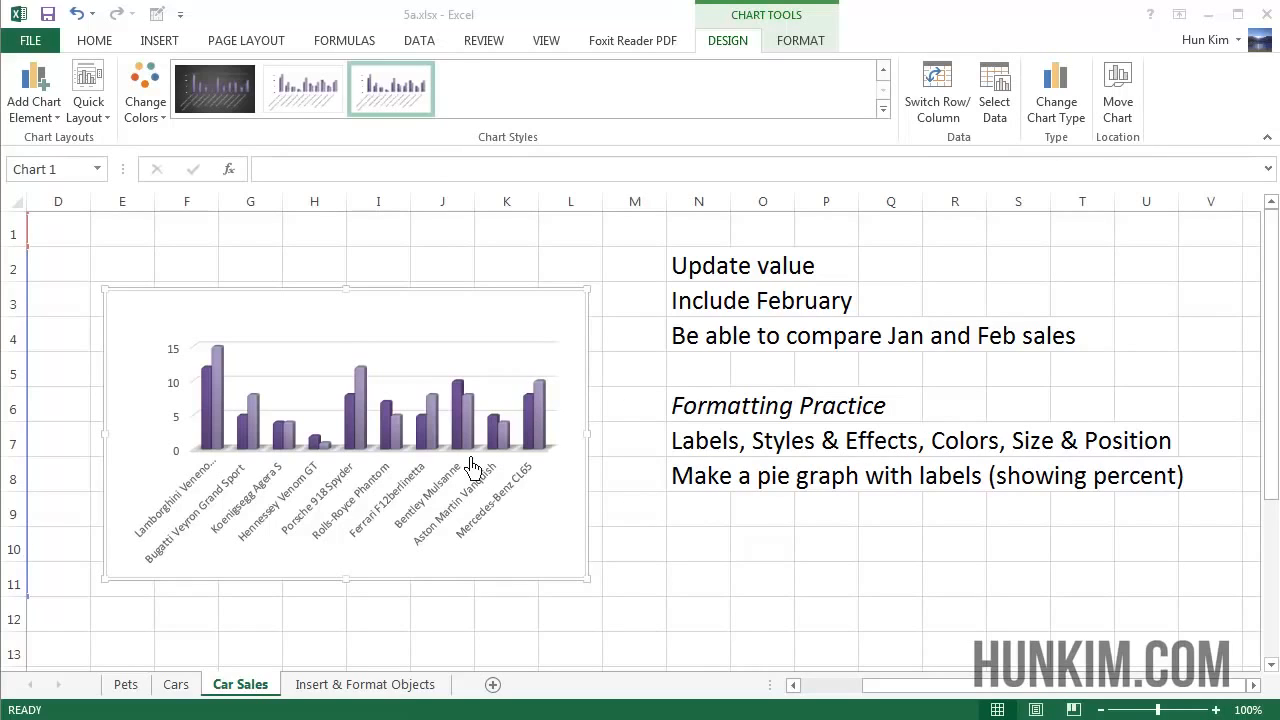
# Move the sales chart up so its upper edge lines up with the start of row 2.
pyautogui.click(99, 370)
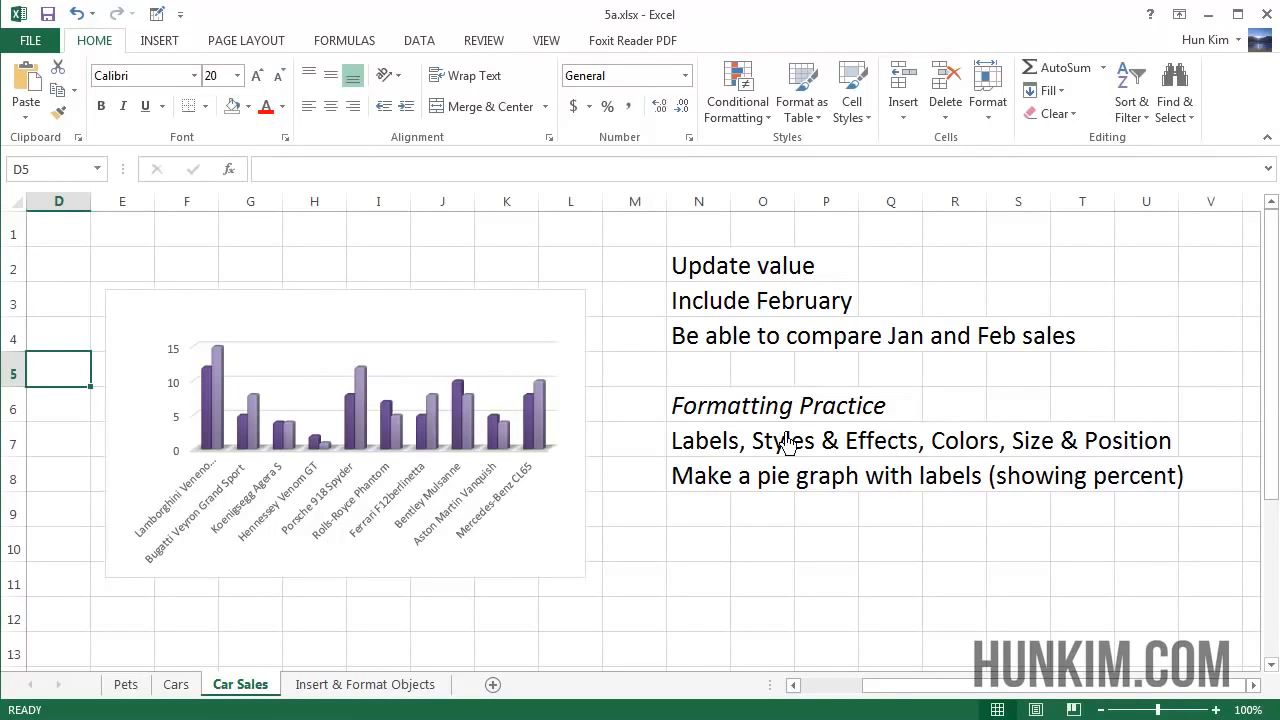
pyautogui.click(157, 340)
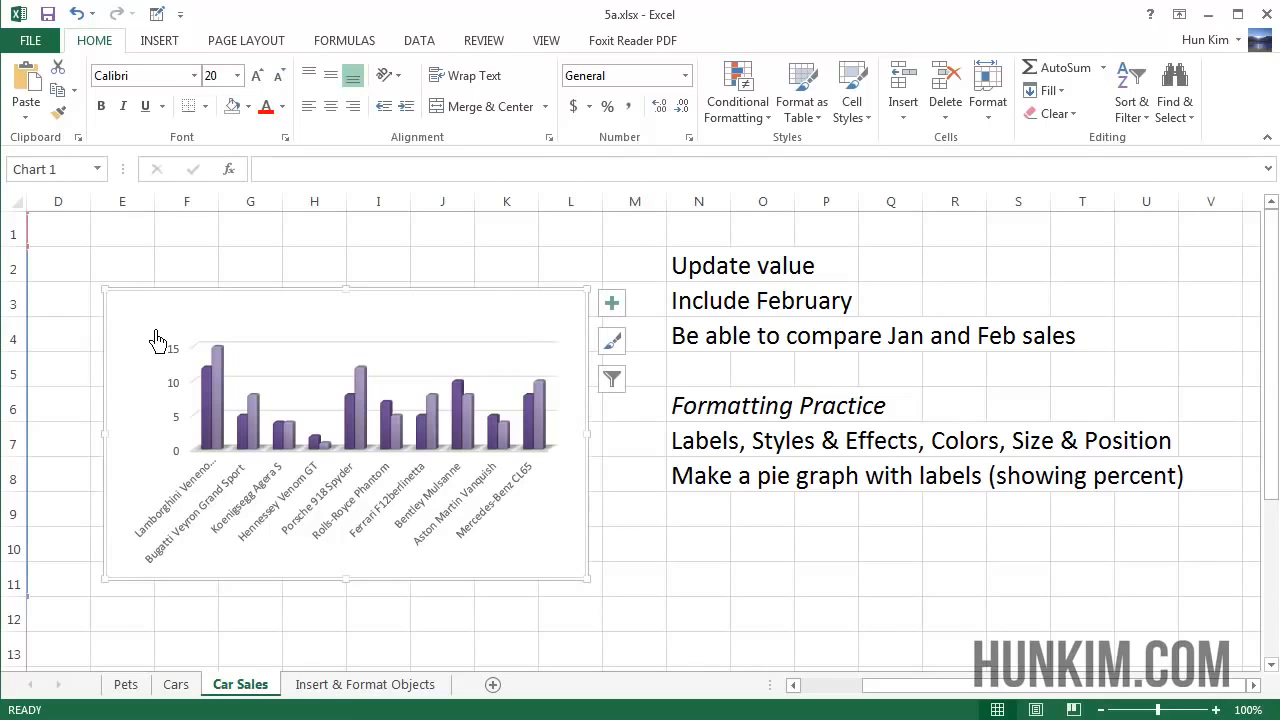
pyautogui.moveTo(157, 340); pyautogui.dragTo(140, 291)
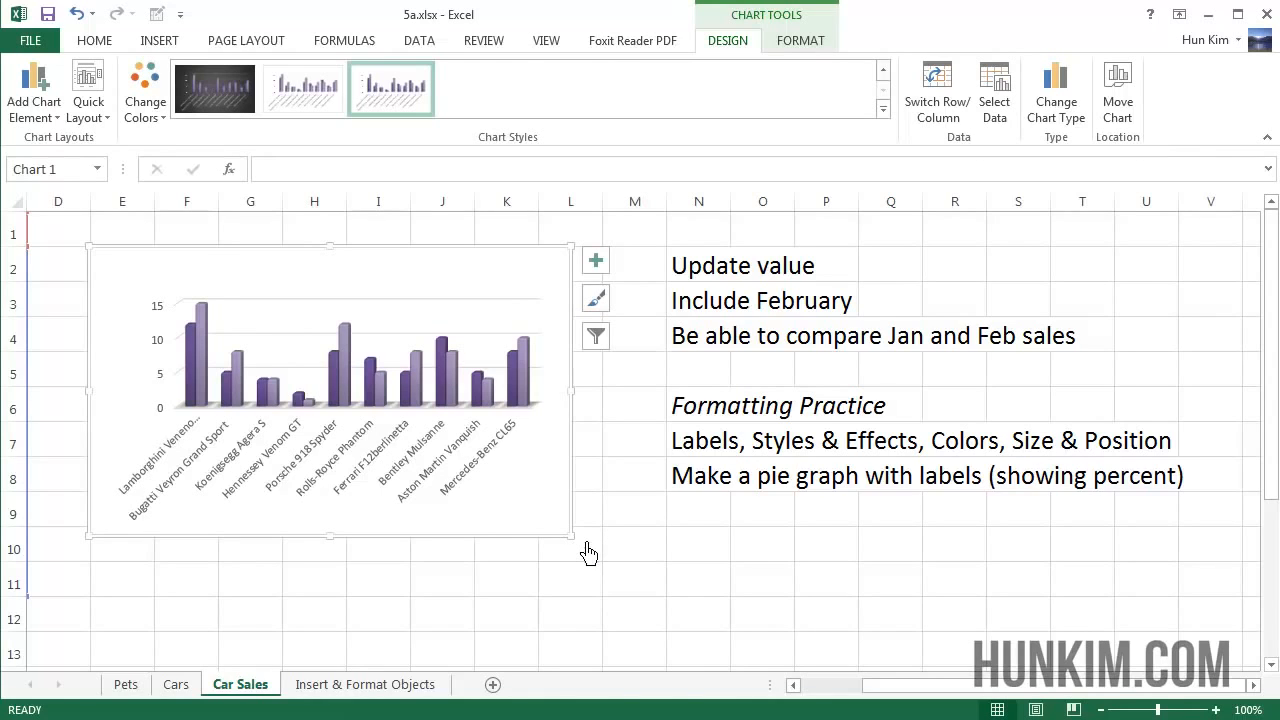
# Try shrinking the sales chart and stretching it wider and flatter, undoing each resize.
pyautogui.moveTo(586, 549)
pyautogui.mouseDown()
pyautogui.moveTo(434, 411)
pyautogui.moveTo(485, 355)
pyautogui.mouseUp()
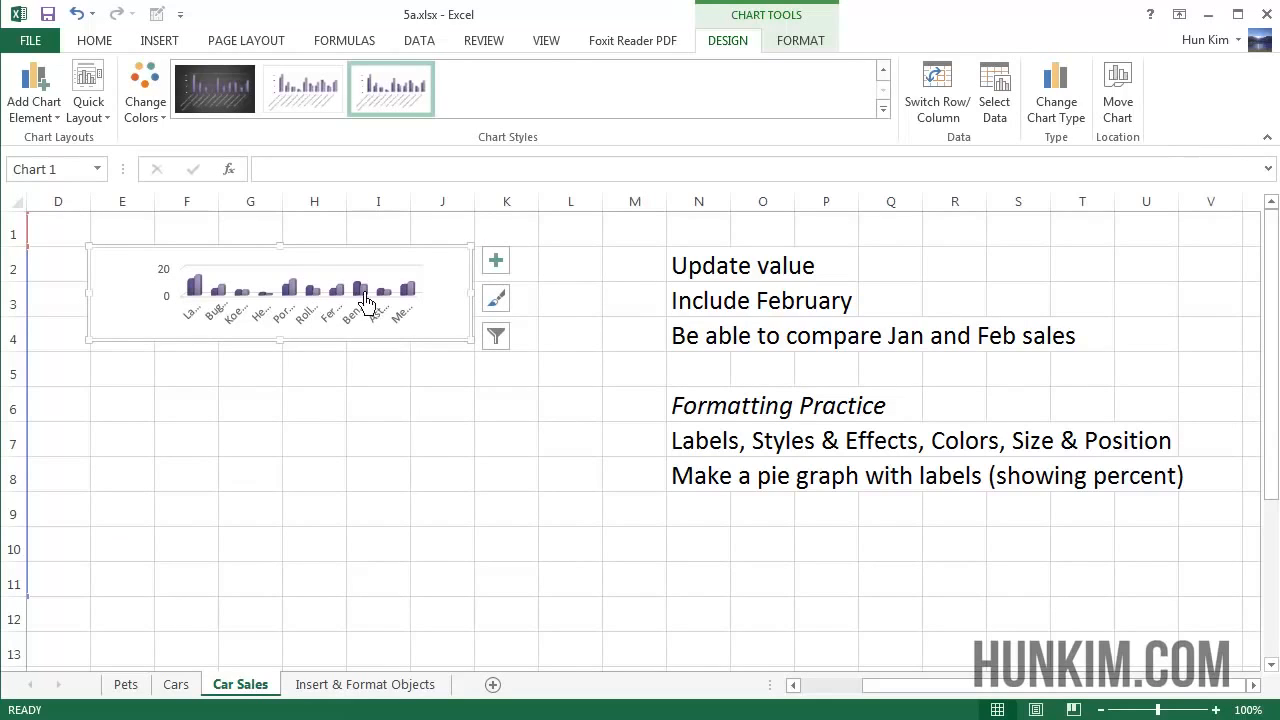
pyautogui.hotkey('ctrl', 'z')
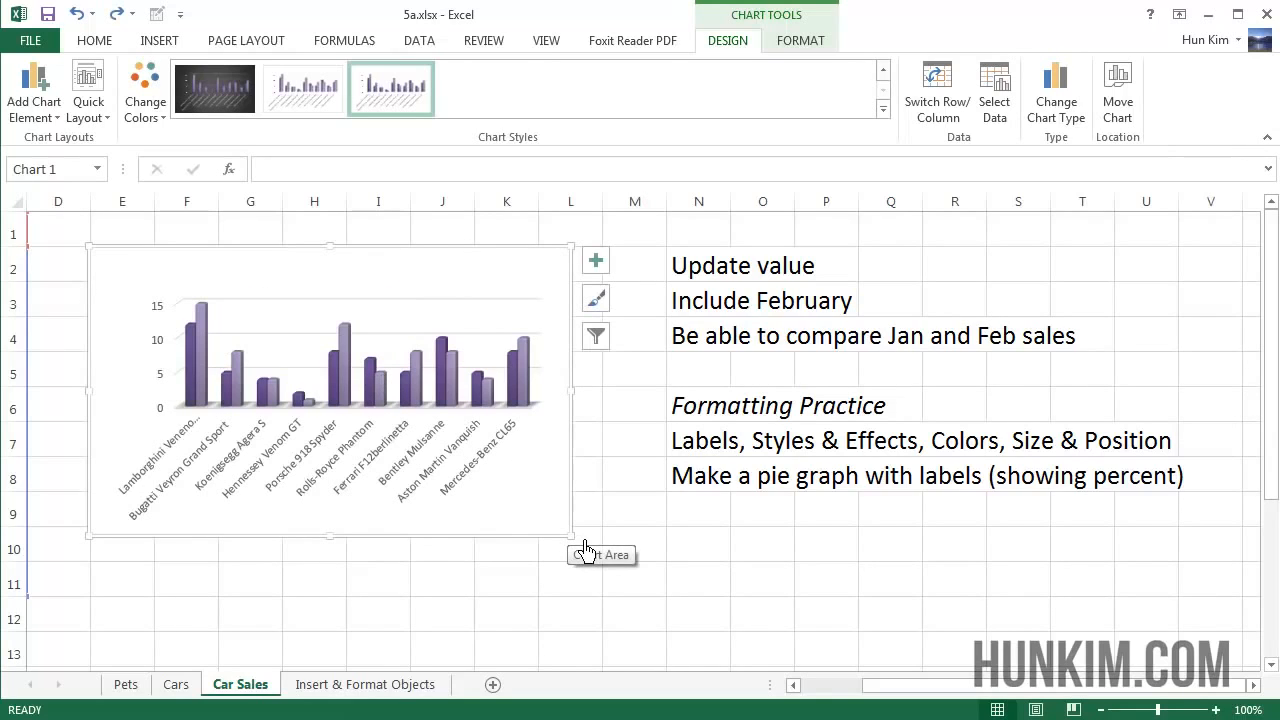
pyautogui.moveTo(586, 549); pyautogui.dragTo(712, 413)
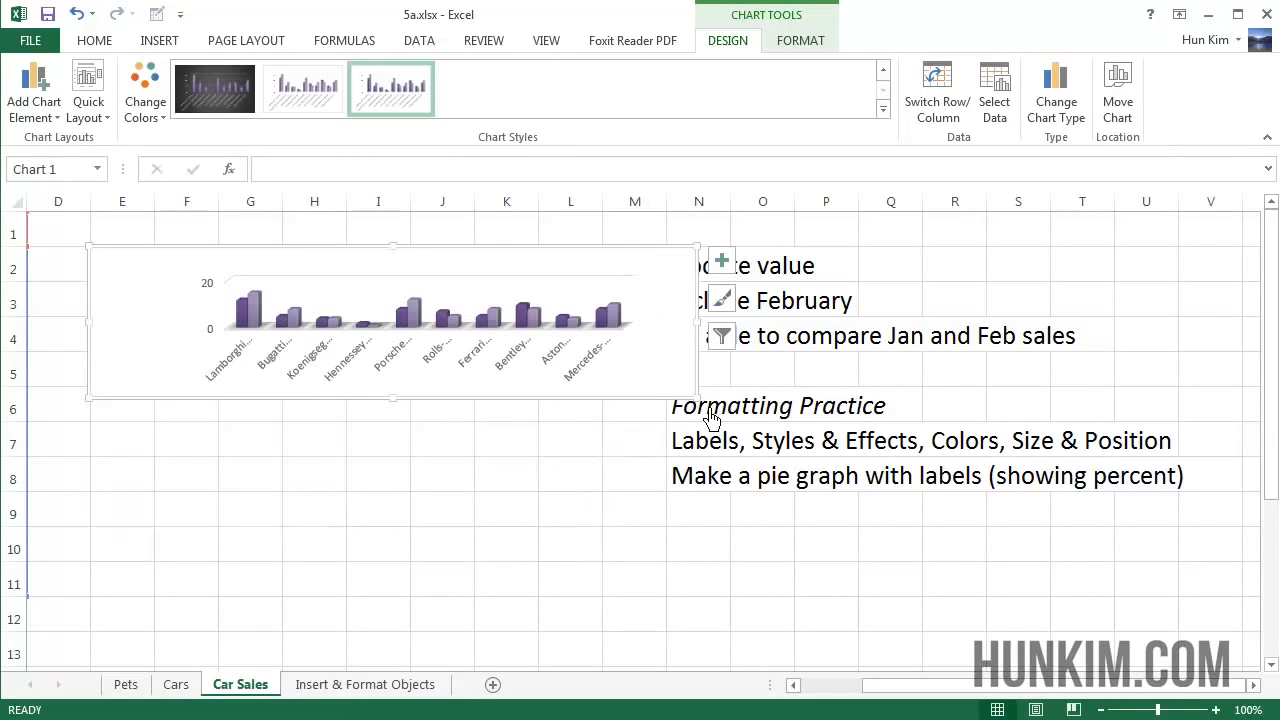
pyautogui.hotkey('ctrl', 'z')
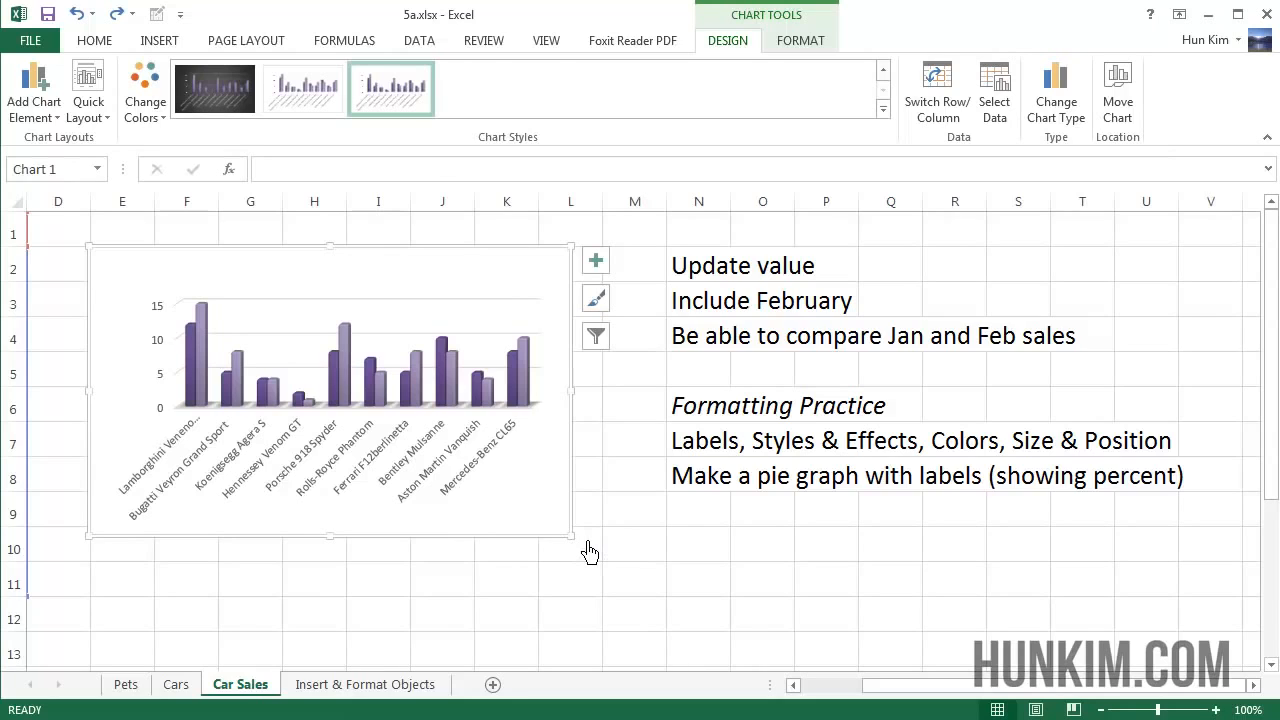
# Enlarge the sales chart slightly from its corner so it reaches into column M and row 11.
pyautogui.moveTo(589, 552); pyautogui.dragTo(620, 582)
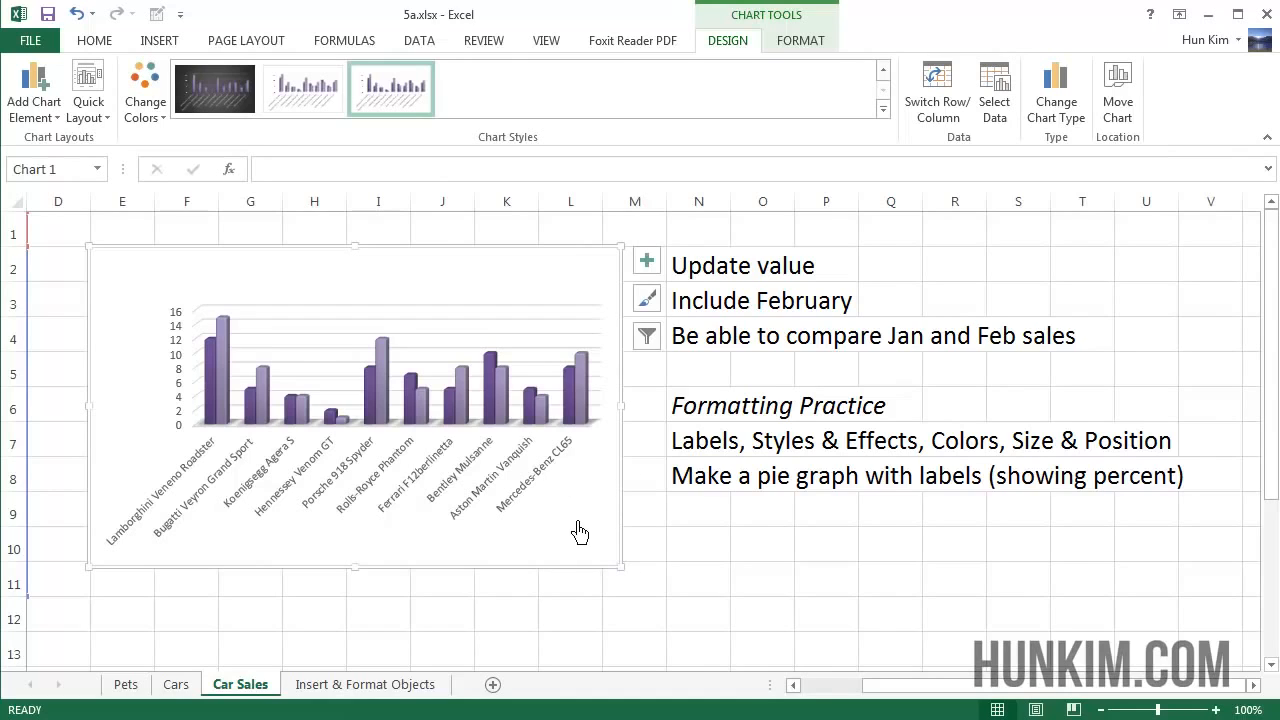
pyautogui.moveTo(577, 523); pyautogui.dragTo(622, 487)
pyautogui.click(621, 491)
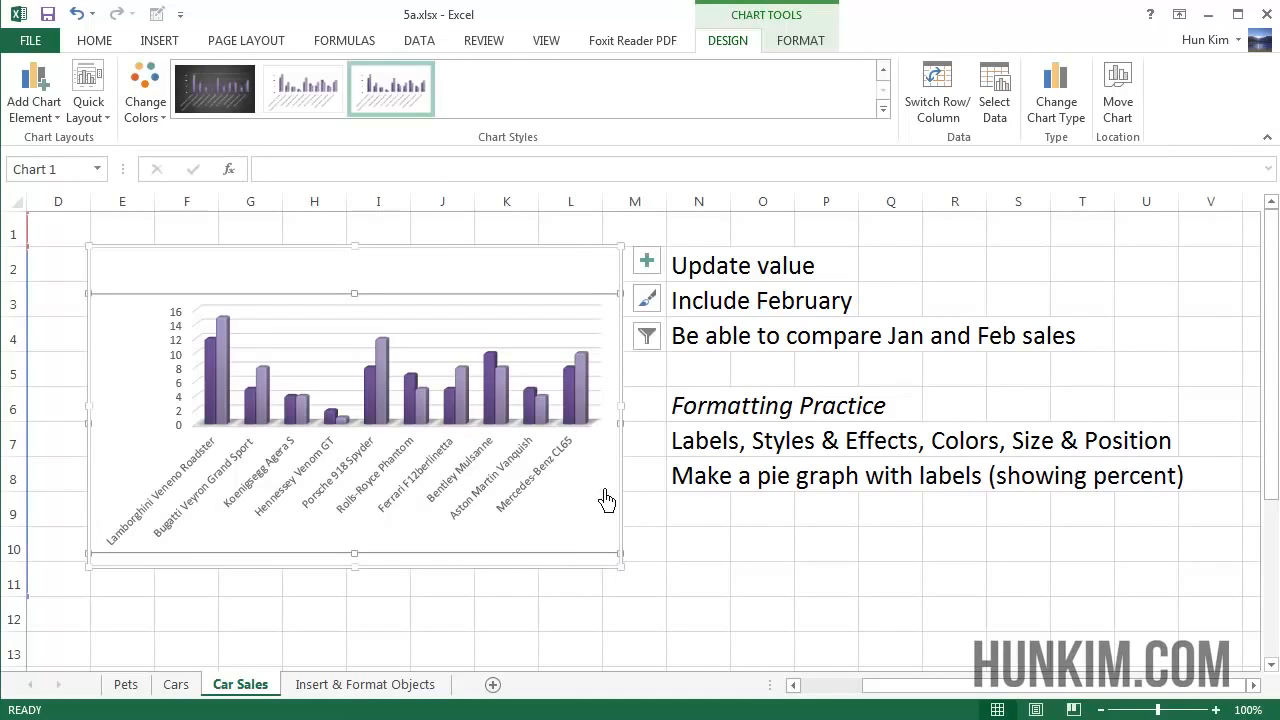
# Open the Format Chart Area settings for the sales chart and show its size and properties options.
pyautogui.click(597, 285)
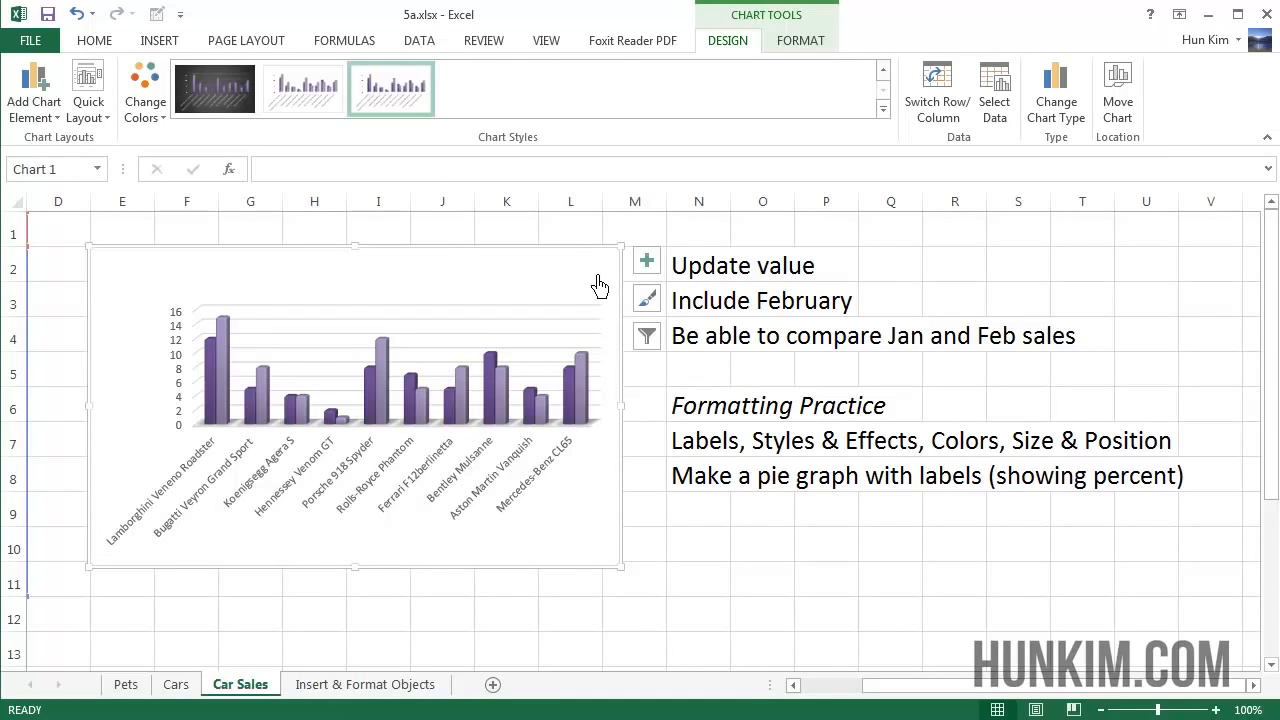
pyautogui.doubleClick(598, 287)
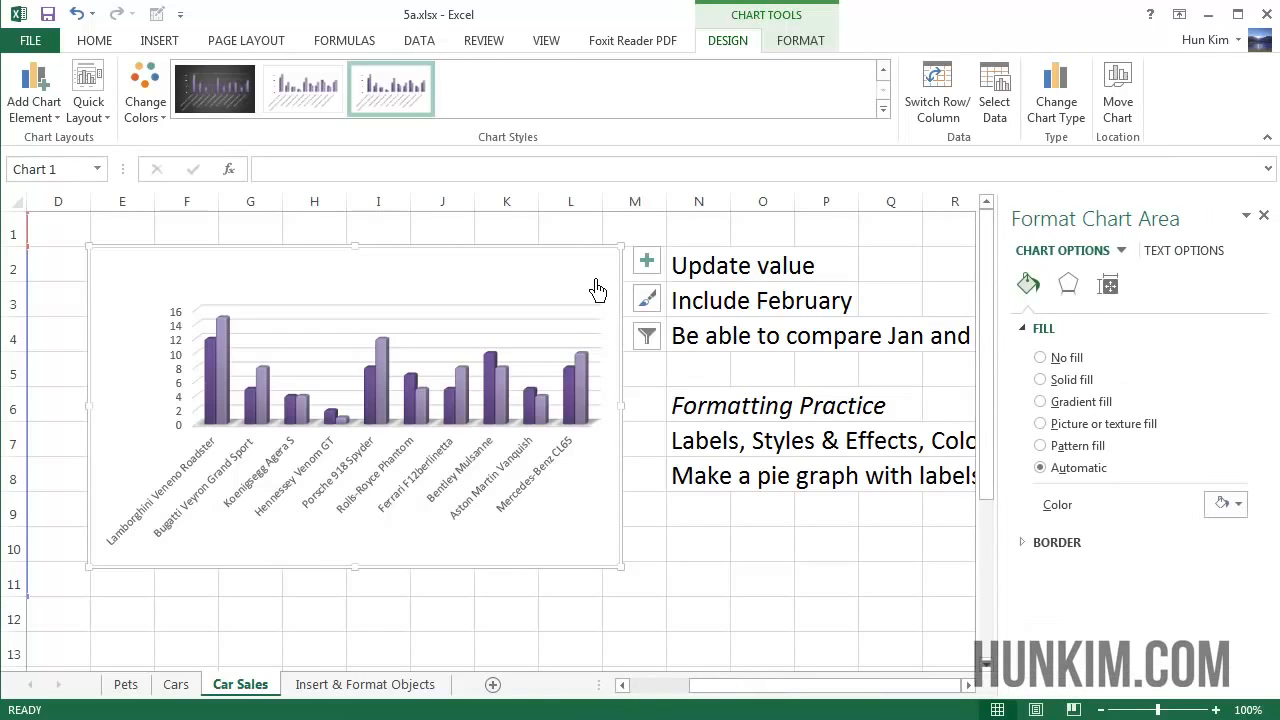
pyautogui.rightClick(590, 285)
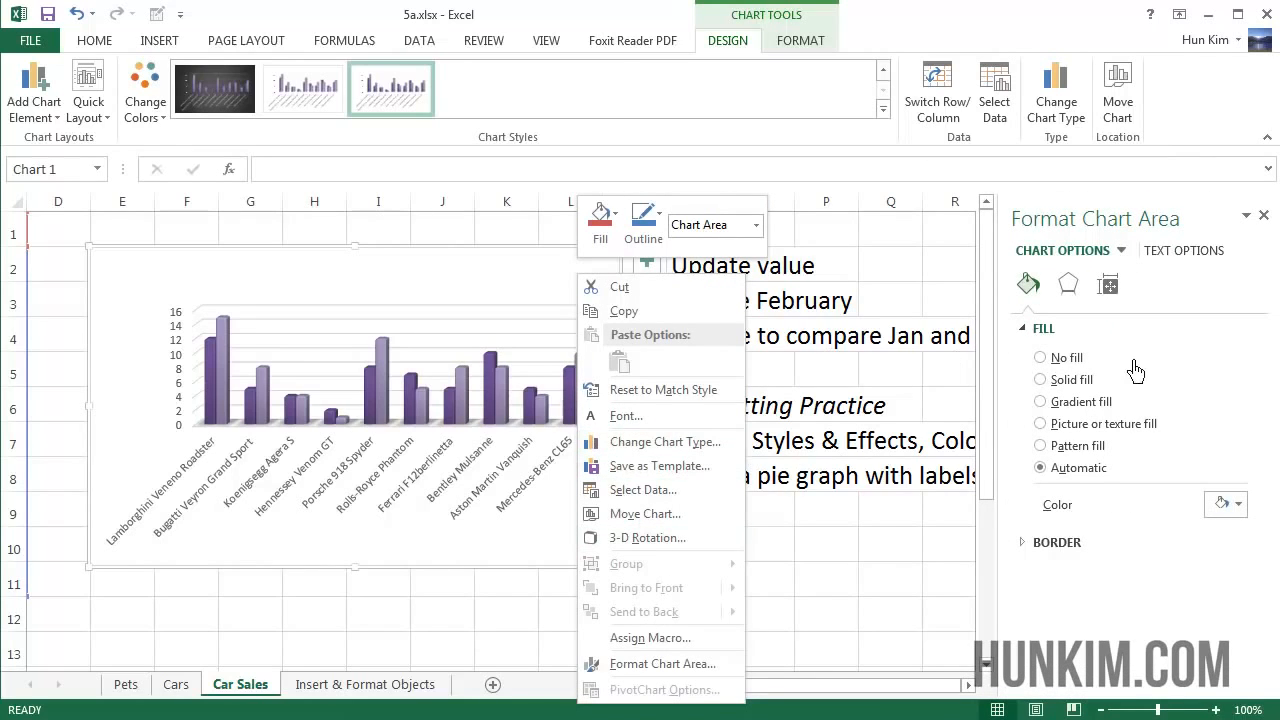
pyautogui.click(1108, 285)
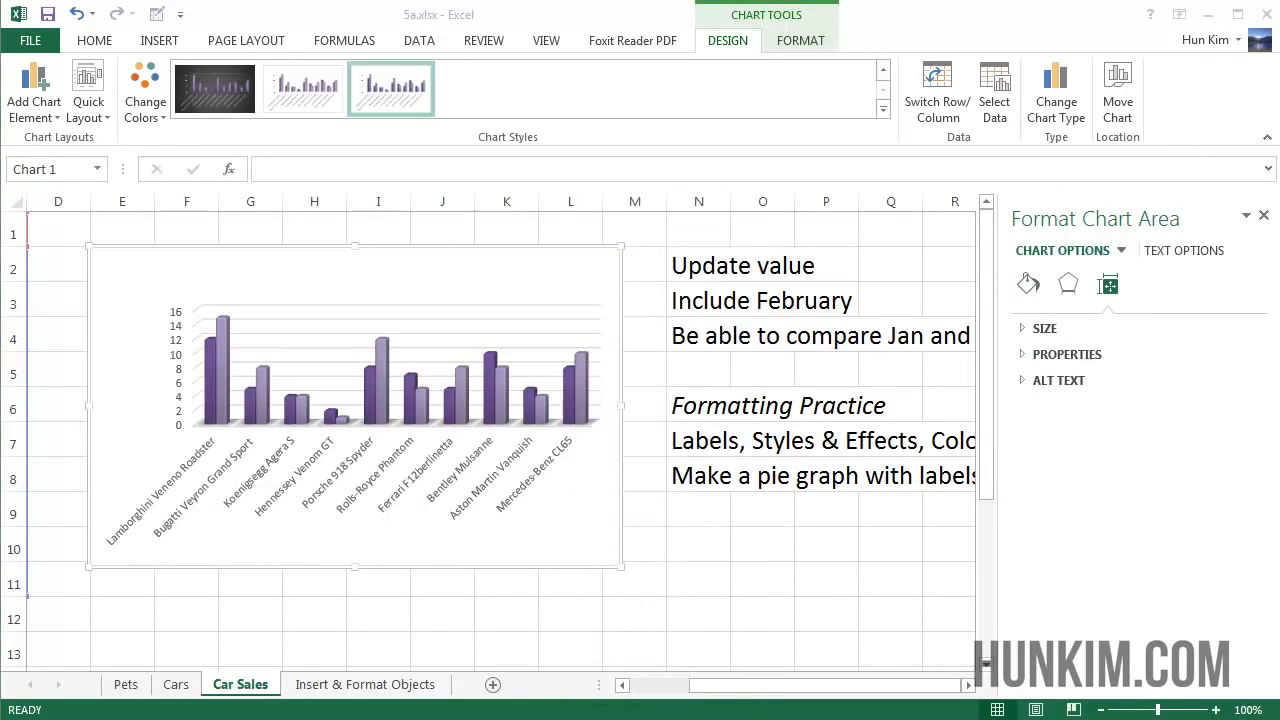
# Bring up the Format Chart Area settings again for the sales chart, deselect the chart and close the settings.
pyautogui.click(561, 270)
pyautogui.rightClick(585, 278)
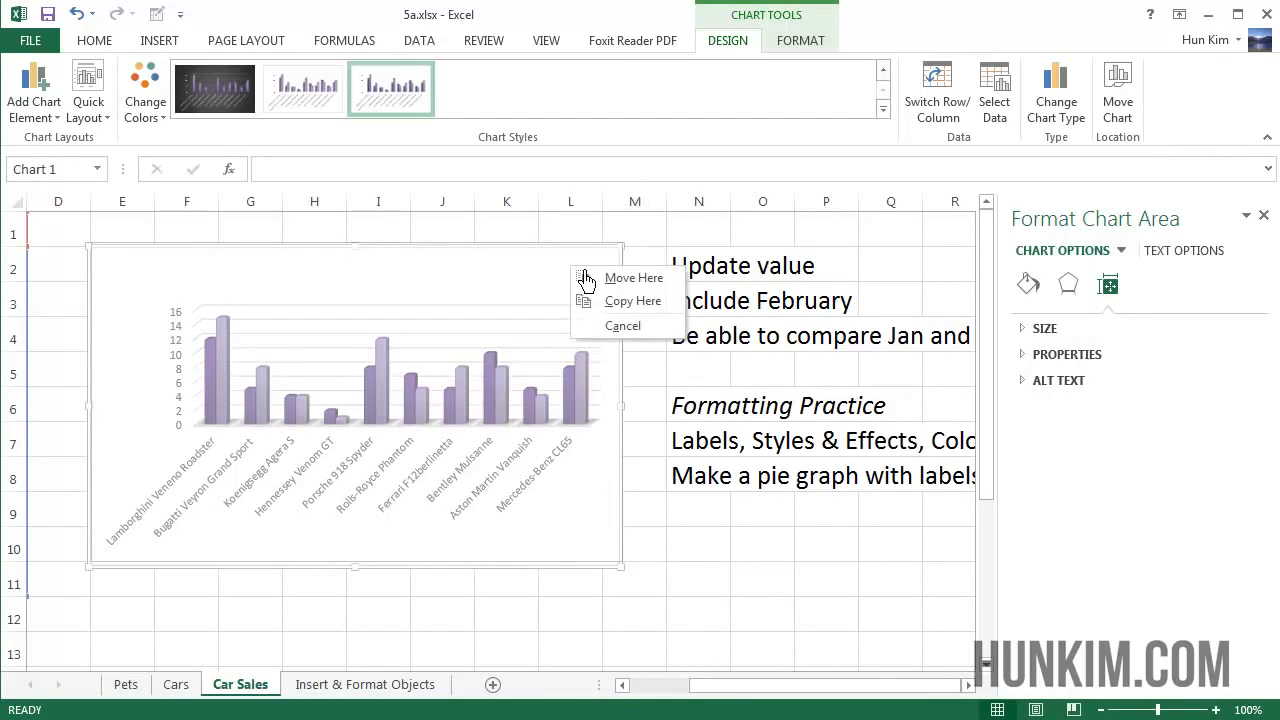
pyautogui.rightClick(551, 273)
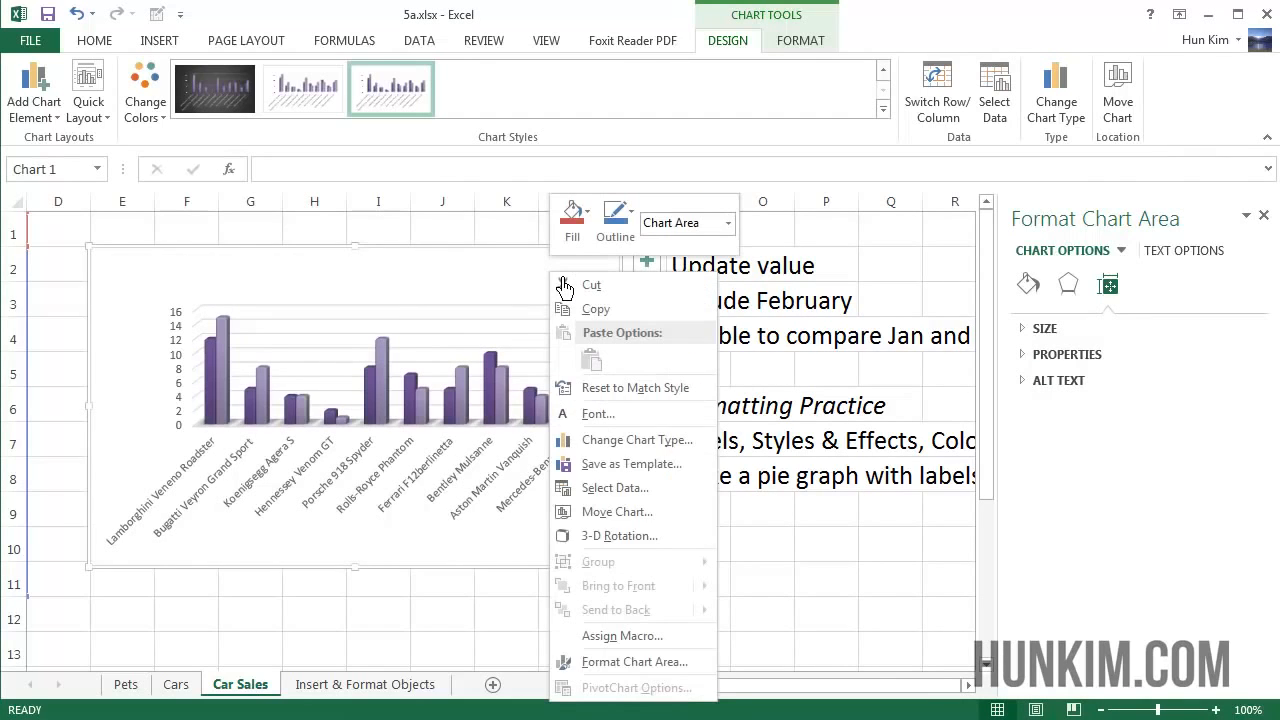
pyautogui.click(638, 662)
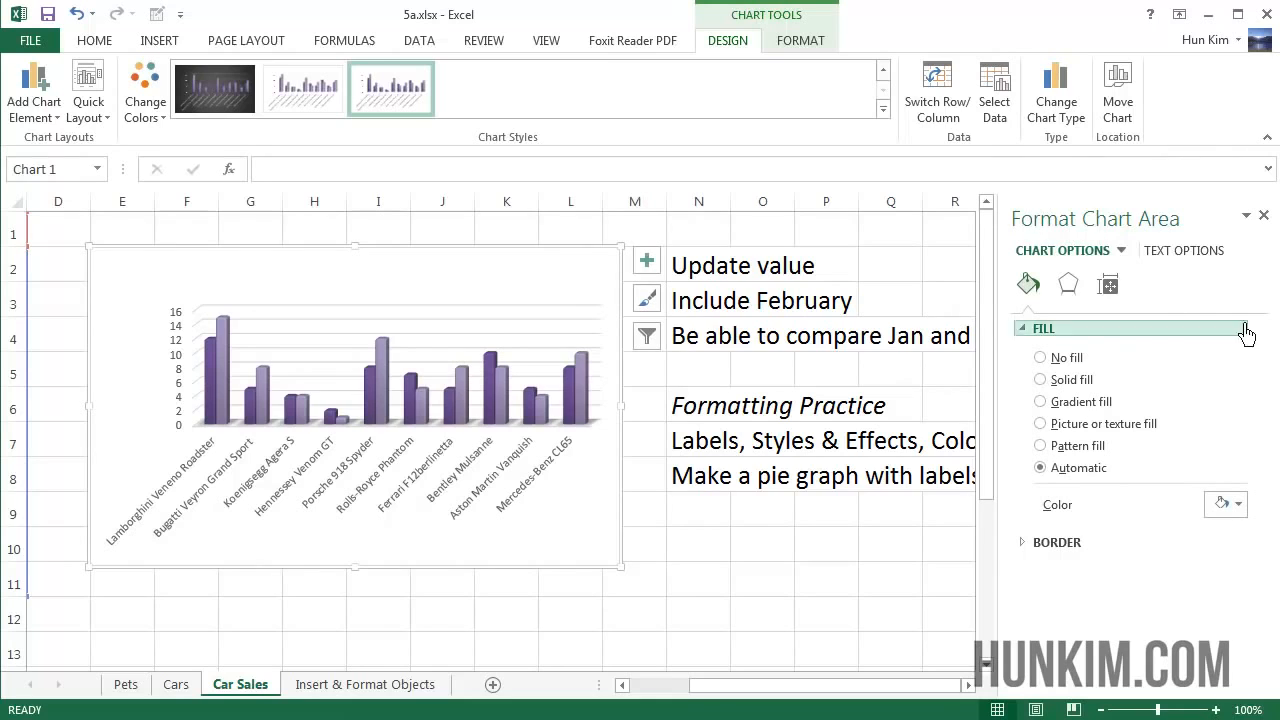
pyautogui.click(720, 585)
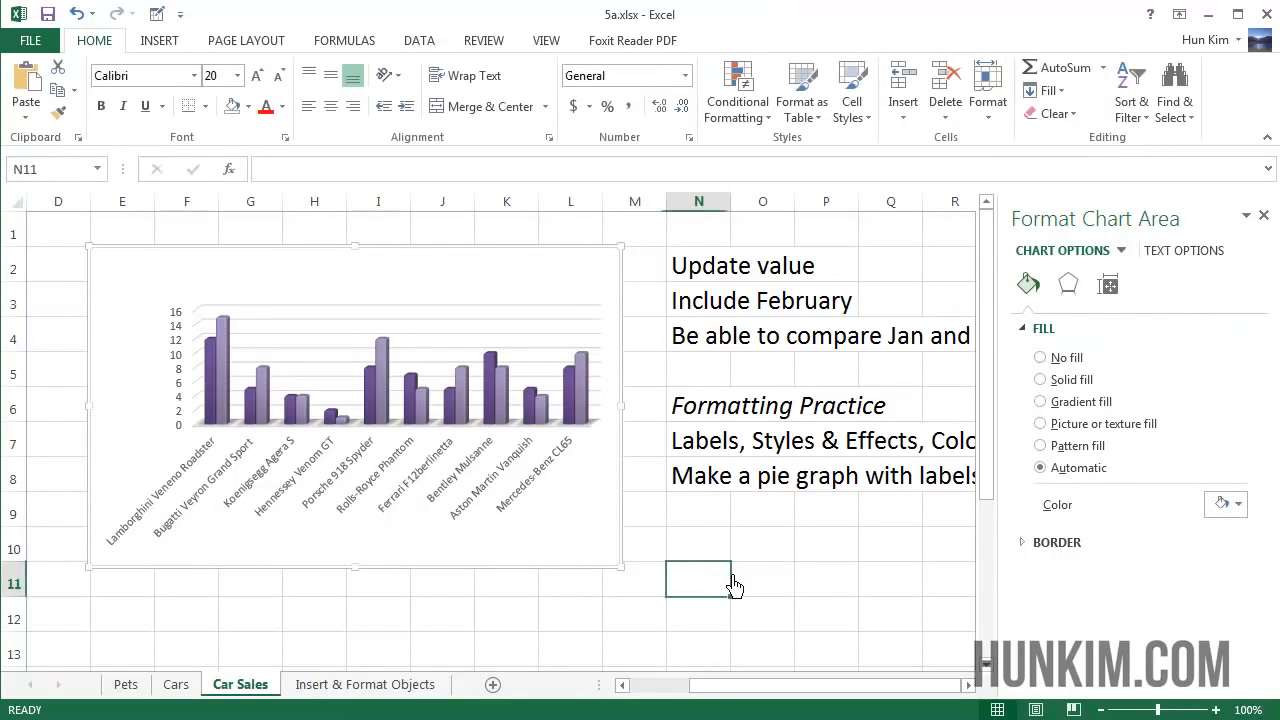
pyautogui.click(729, 552)
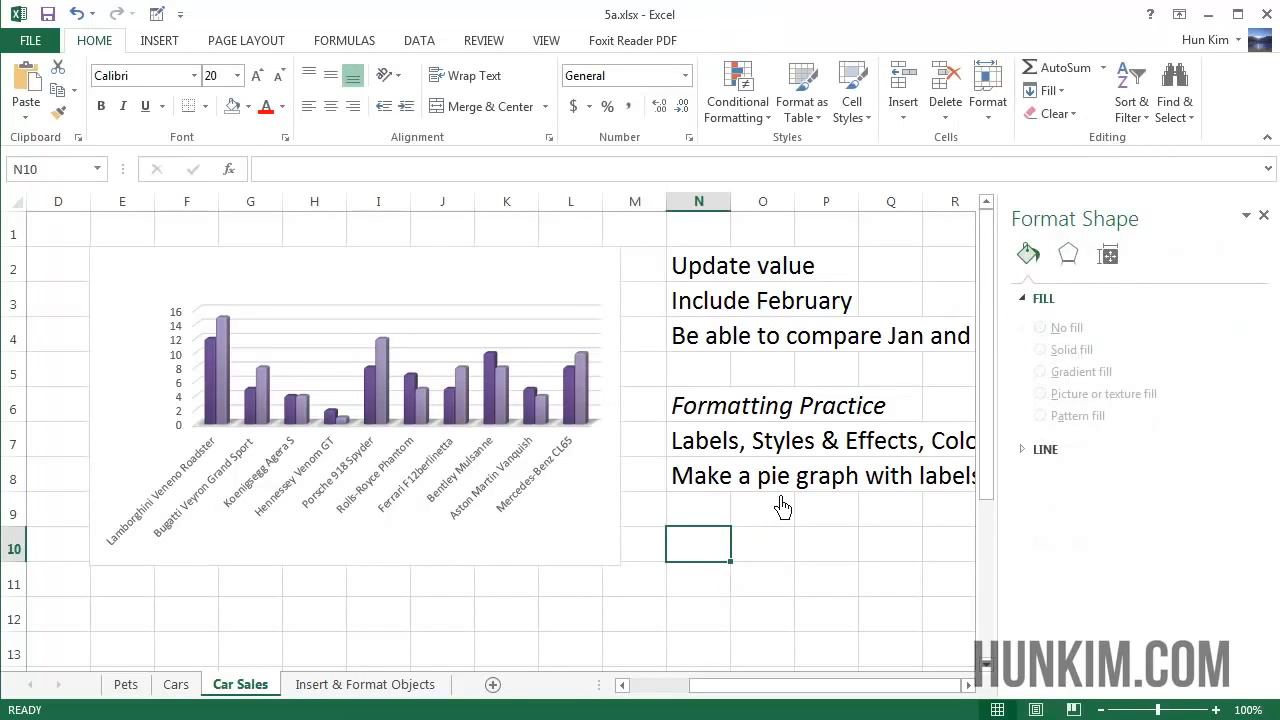
pyautogui.click(1263, 216)
# Set the sales chart's exact size to 4 inches high and 6 inches wide in its chart area format settings.
pyautogui.click(614, 290)
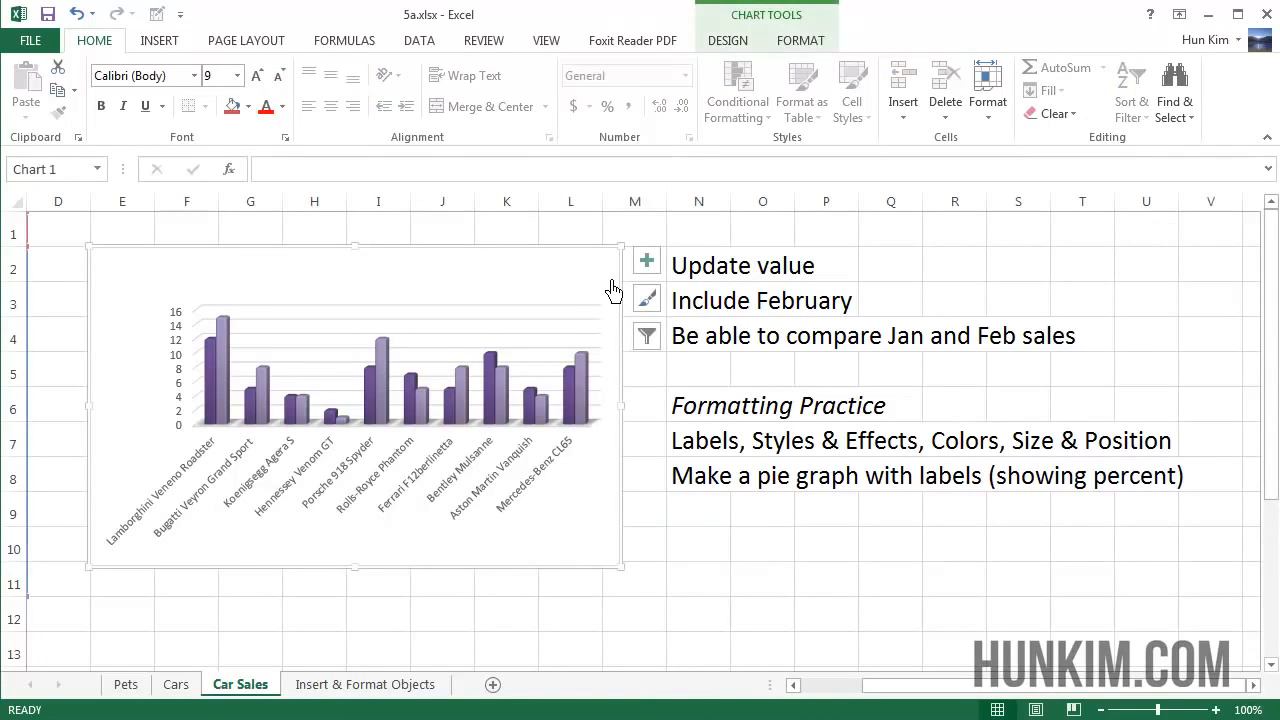
pyautogui.doubleClick(614, 290)
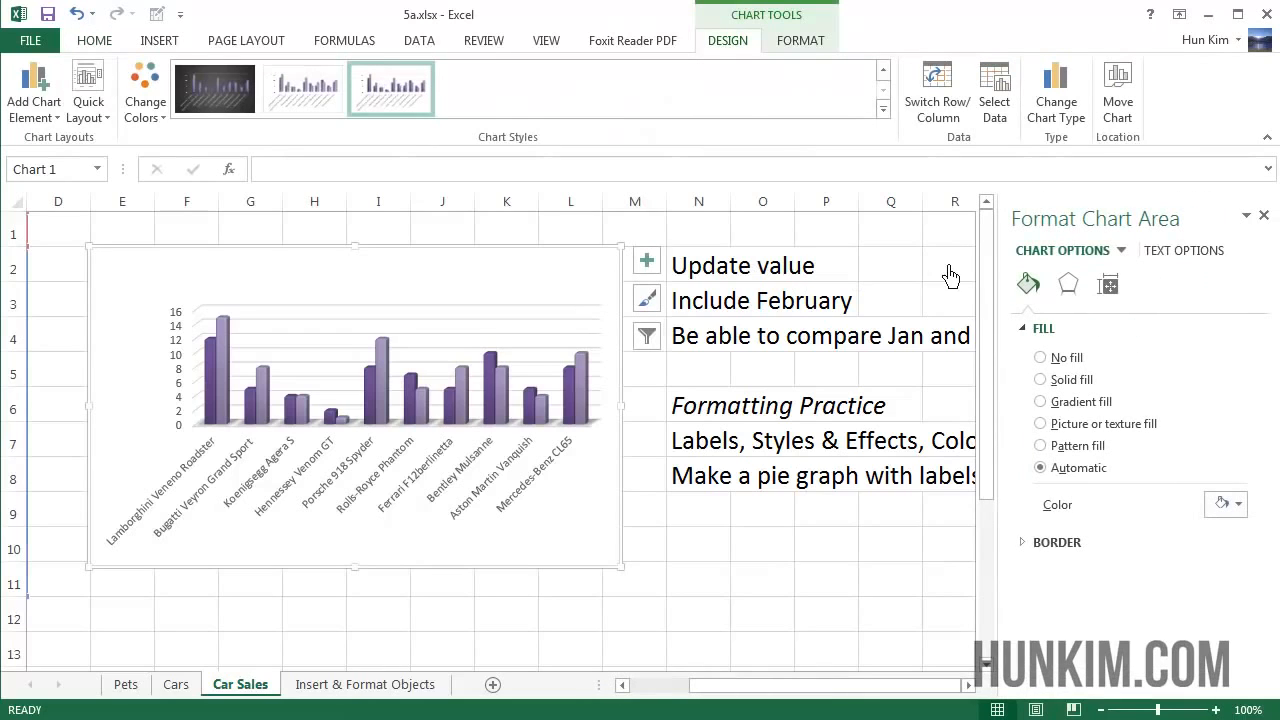
pyautogui.click(1126, 291)
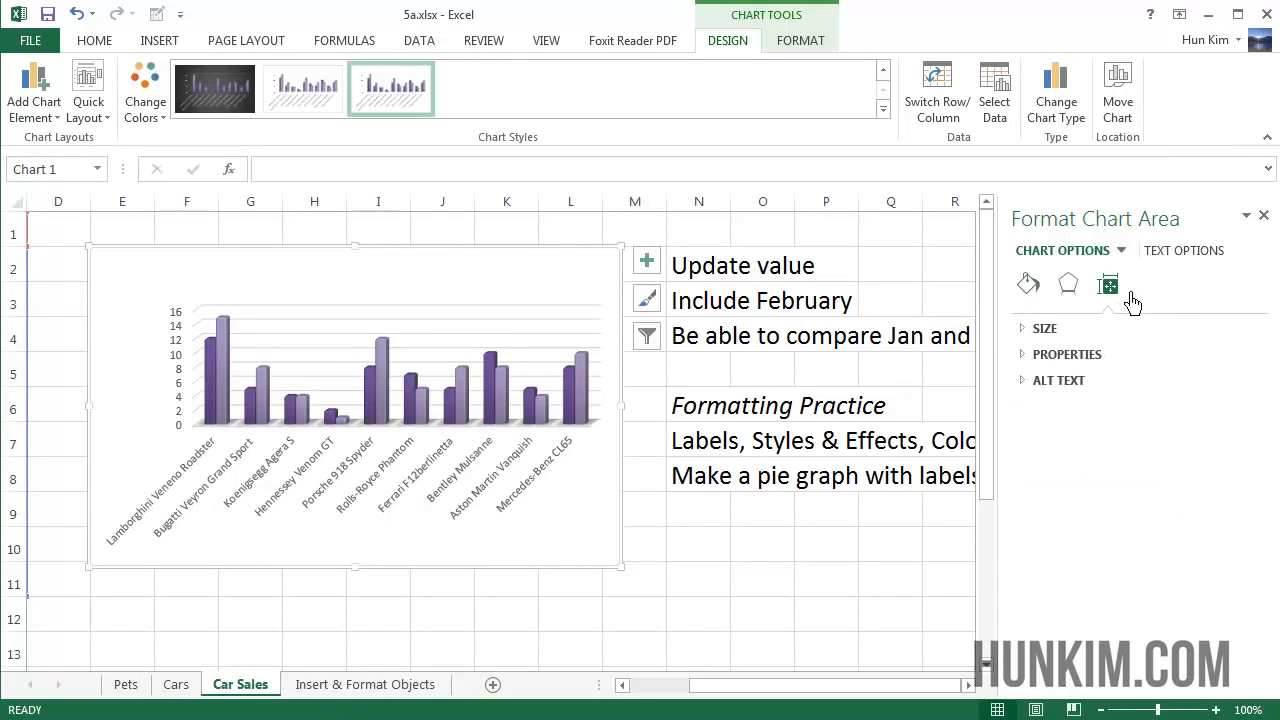
pyautogui.click(1049, 332)
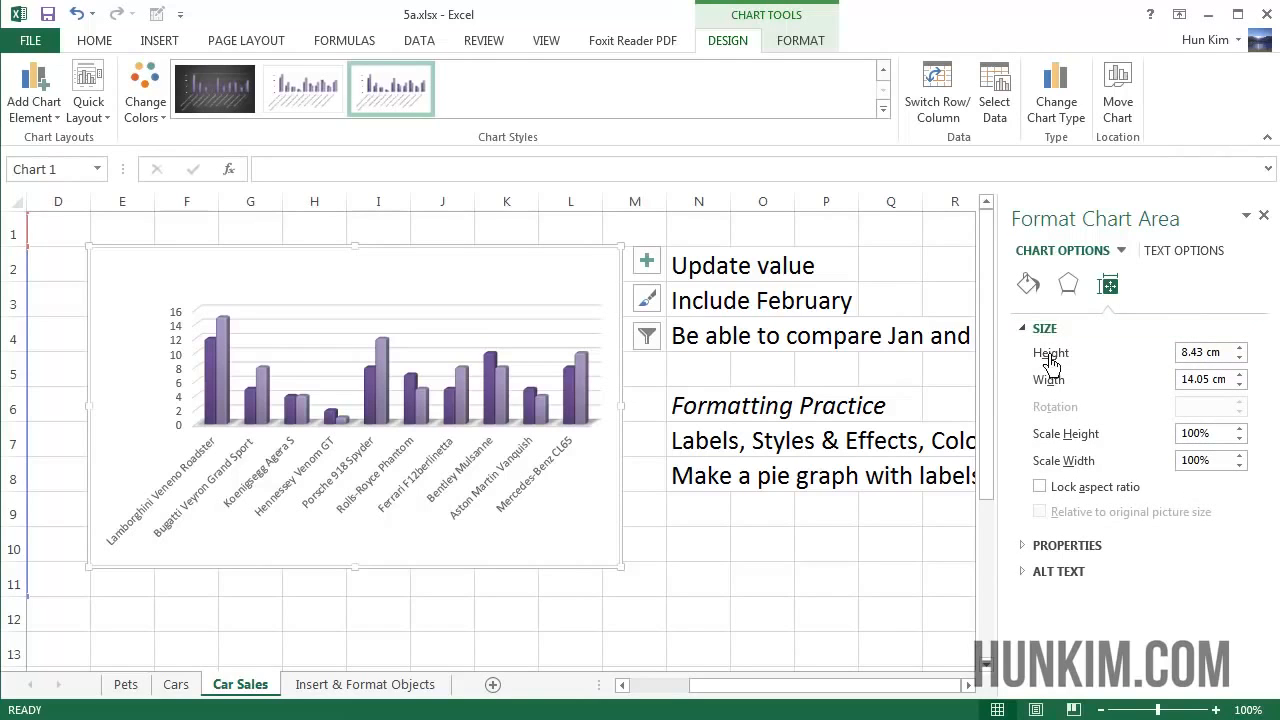
pyautogui.click(1230, 355)
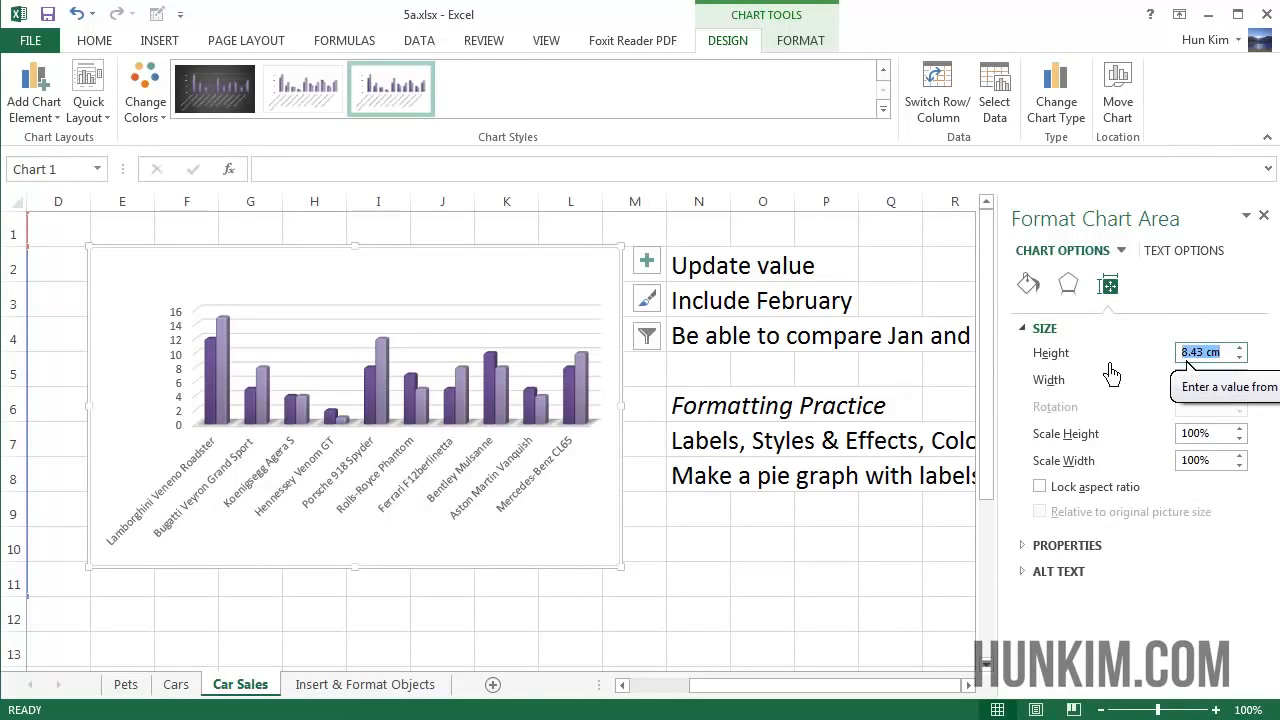
pyautogui.write('4')
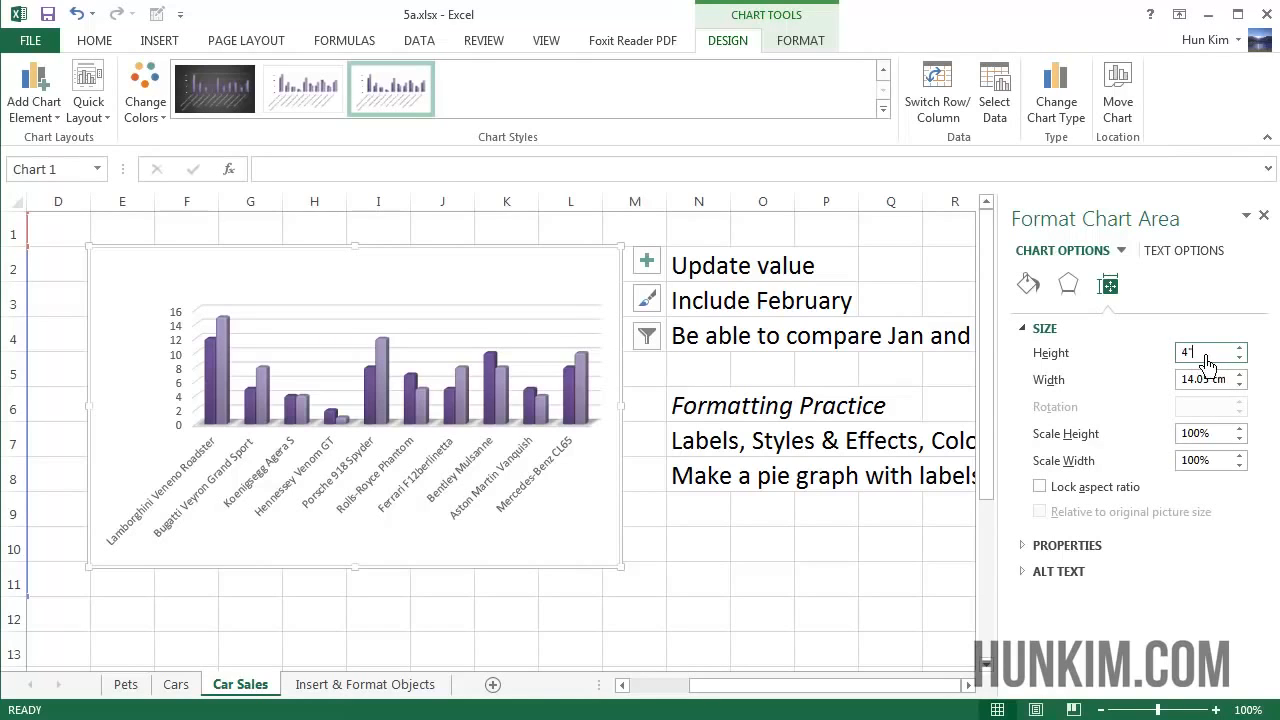
pyautogui.moveTo(1196, 381); pyautogui.dragTo(1212, 388)
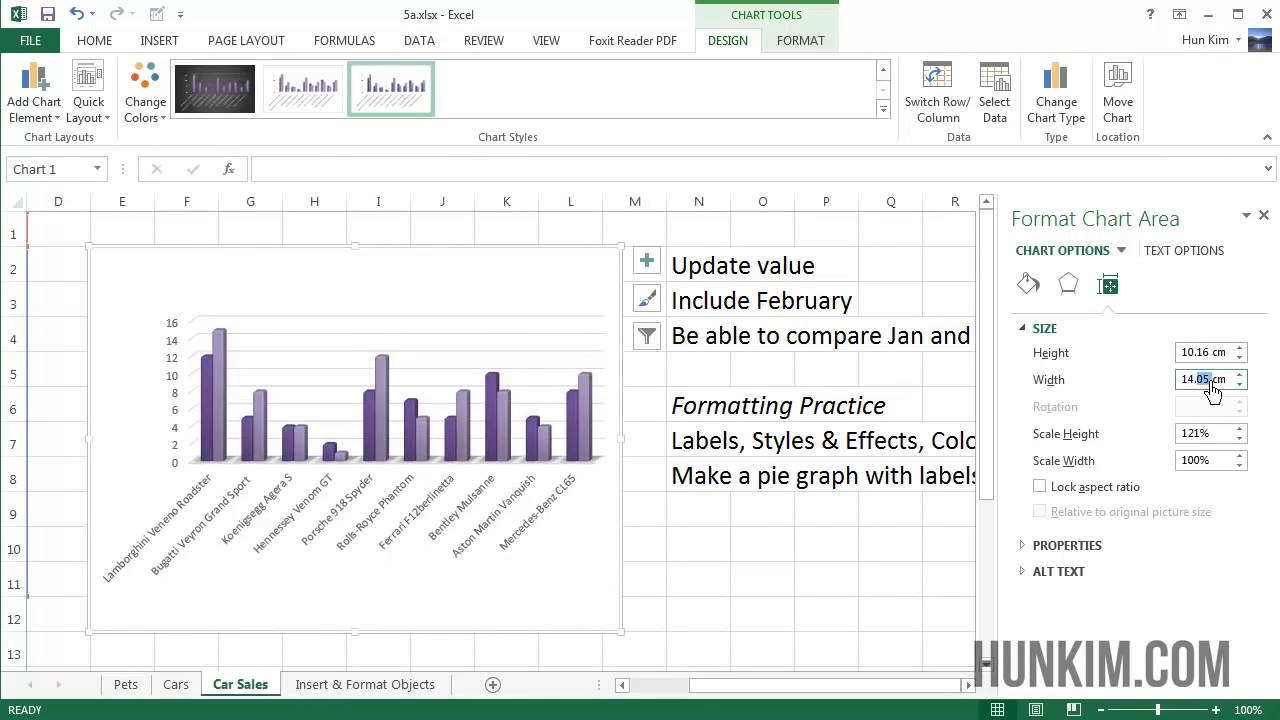
pyautogui.tripleClick(1212, 388)
pyautogui.write('6"')
pyautogui.press('Return')
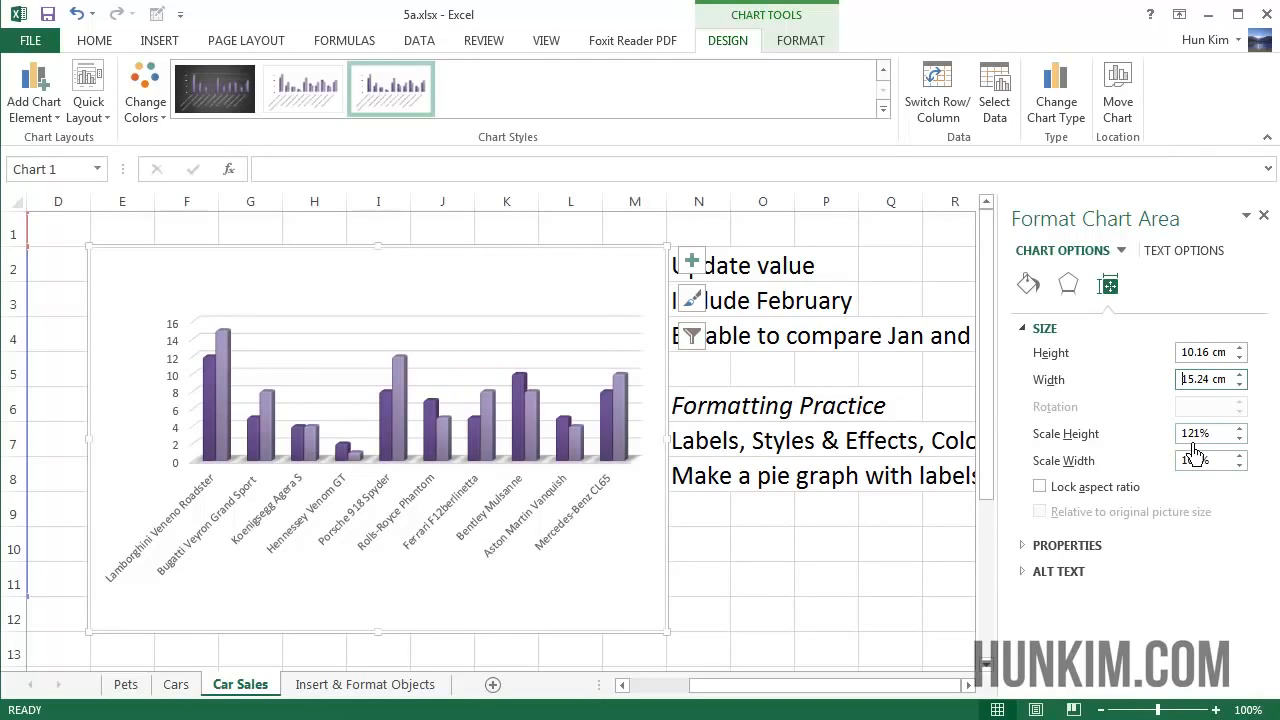
# Lock the sales chart's aspect ratio and resize it proportionally from its corner to about 8.8 cm high and 13.2 cm wide.
pyautogui.click(1053, 495)
pyautogui.moveTo(683, 646); pyautogui.dragTo(466, 445)
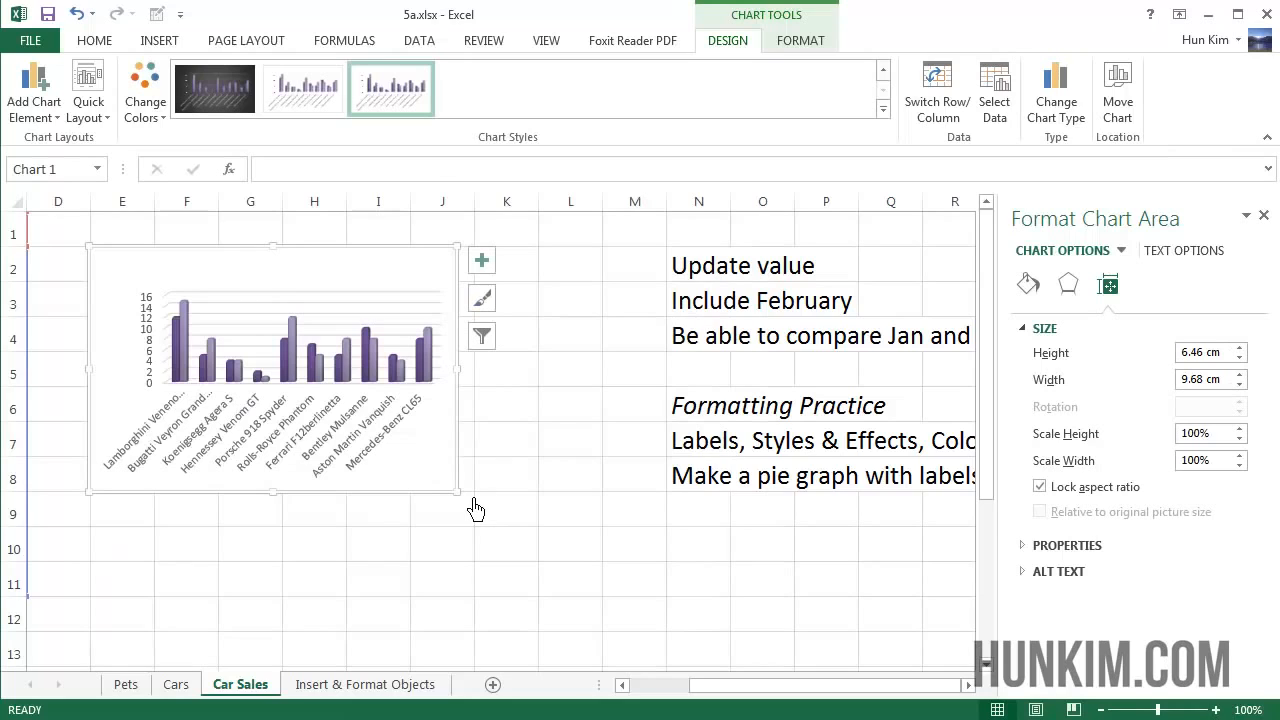
pyautogui.moveTo(459, 493); pyautogui.dragTo(590, 585)
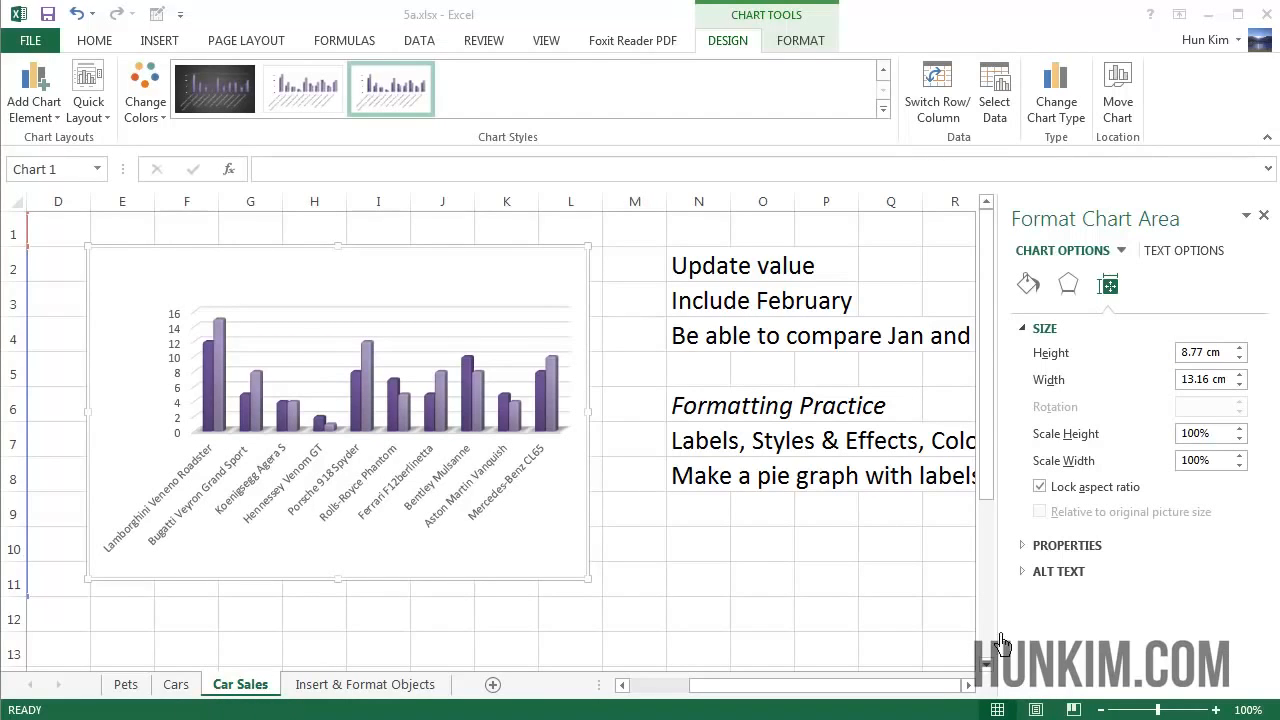
pyautogui.click(428, 318)
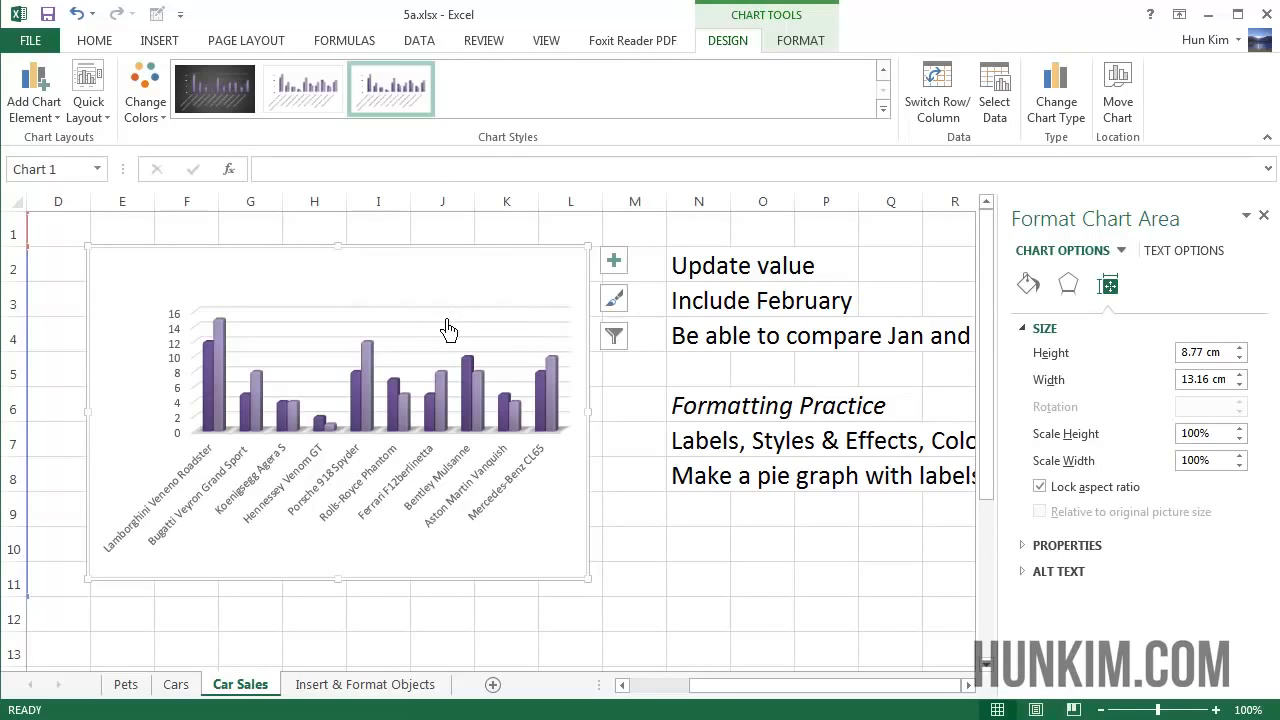